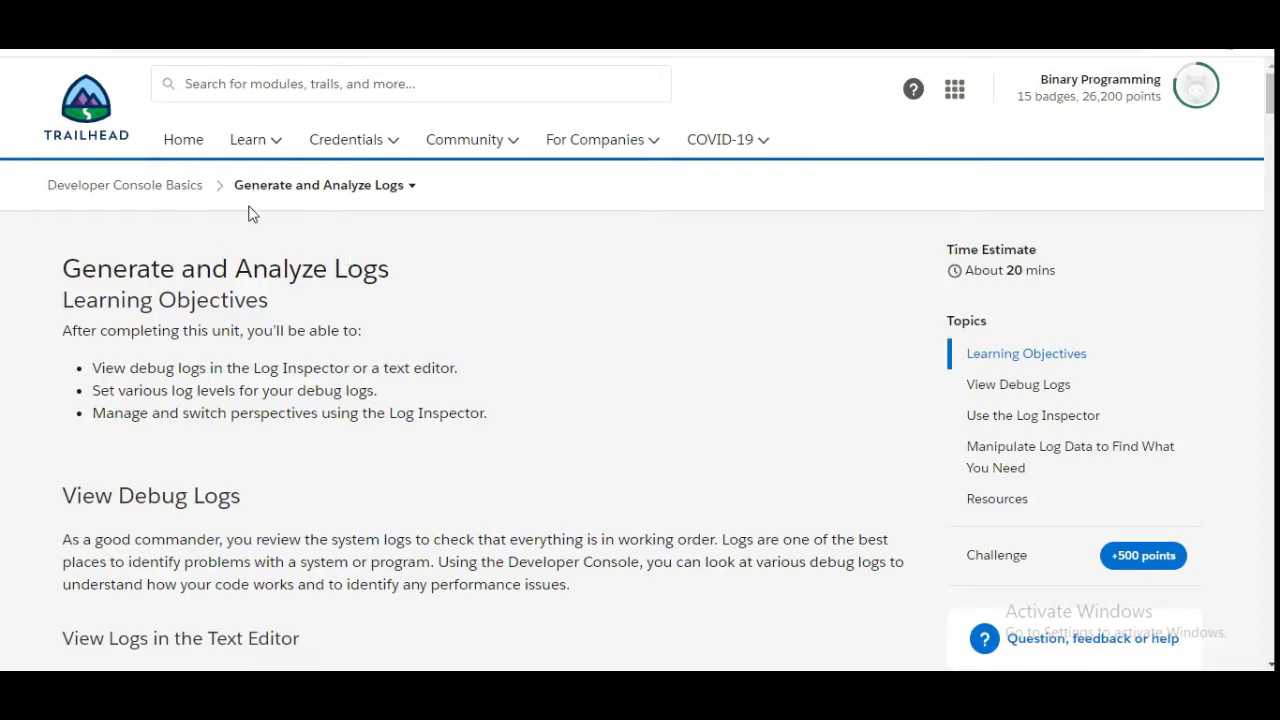
# Go to the unit's hands-on challenge, and open the Developer Console from the Salesforce org's Setup, dismissing the load error.
pyautogui.click(971, 566)
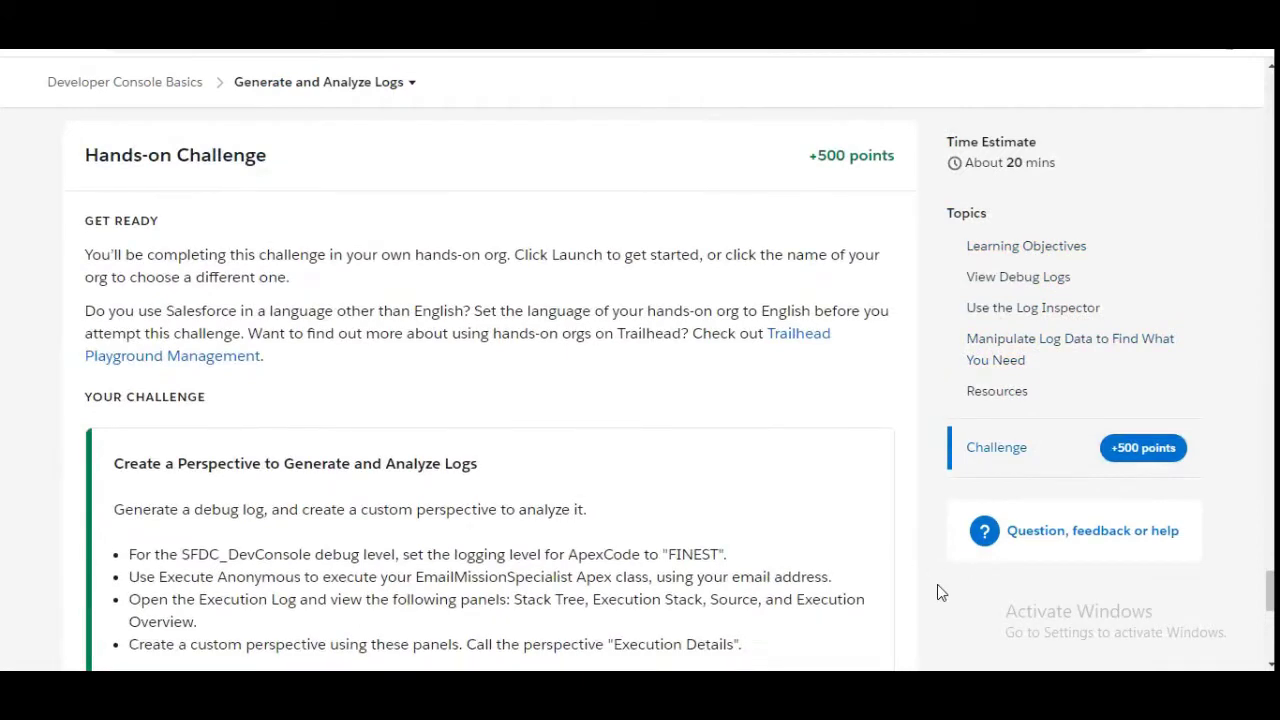
pyautogui.scroll(-1, 937, 584)
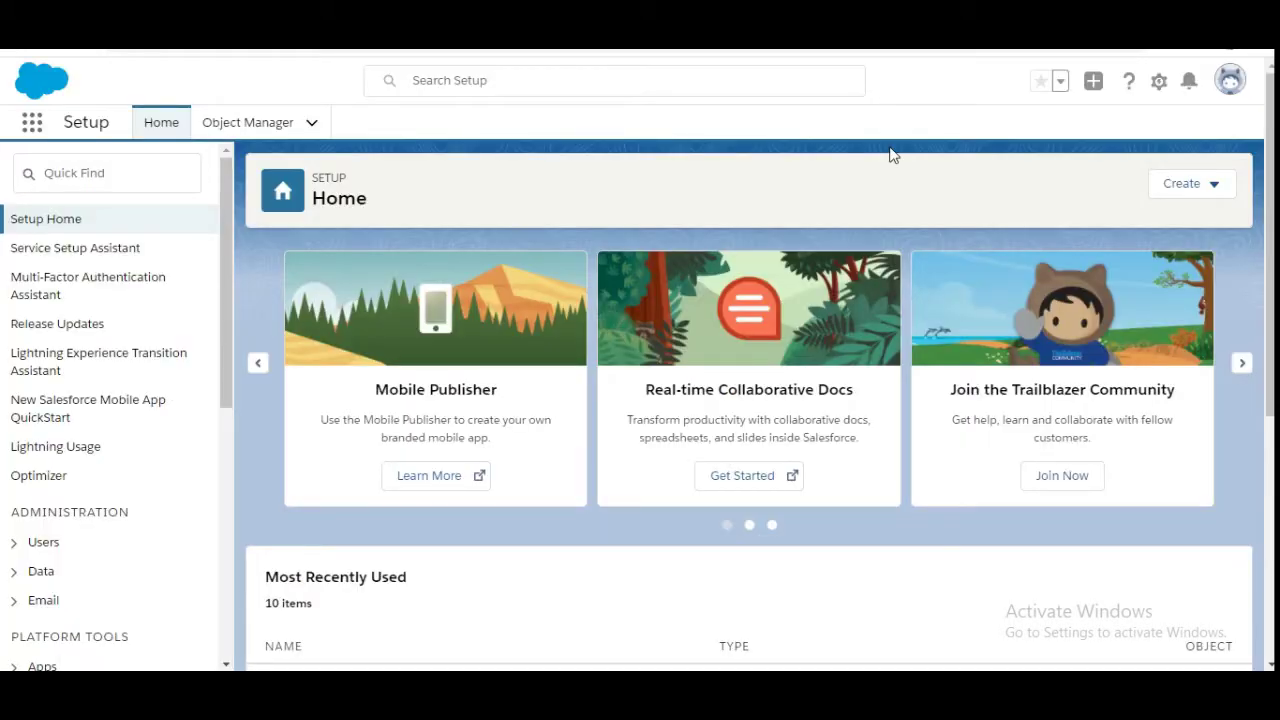
pyautogui.click(1158, 82)
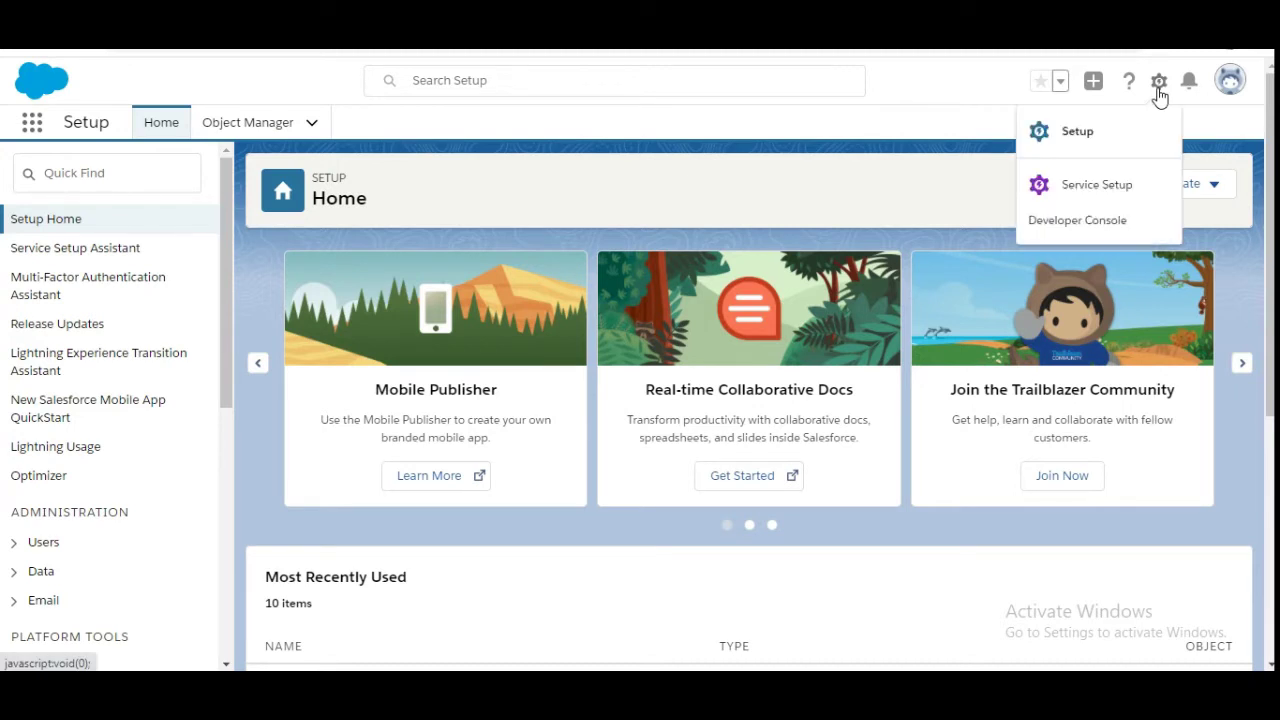
pyautogui.click(1076, 222)
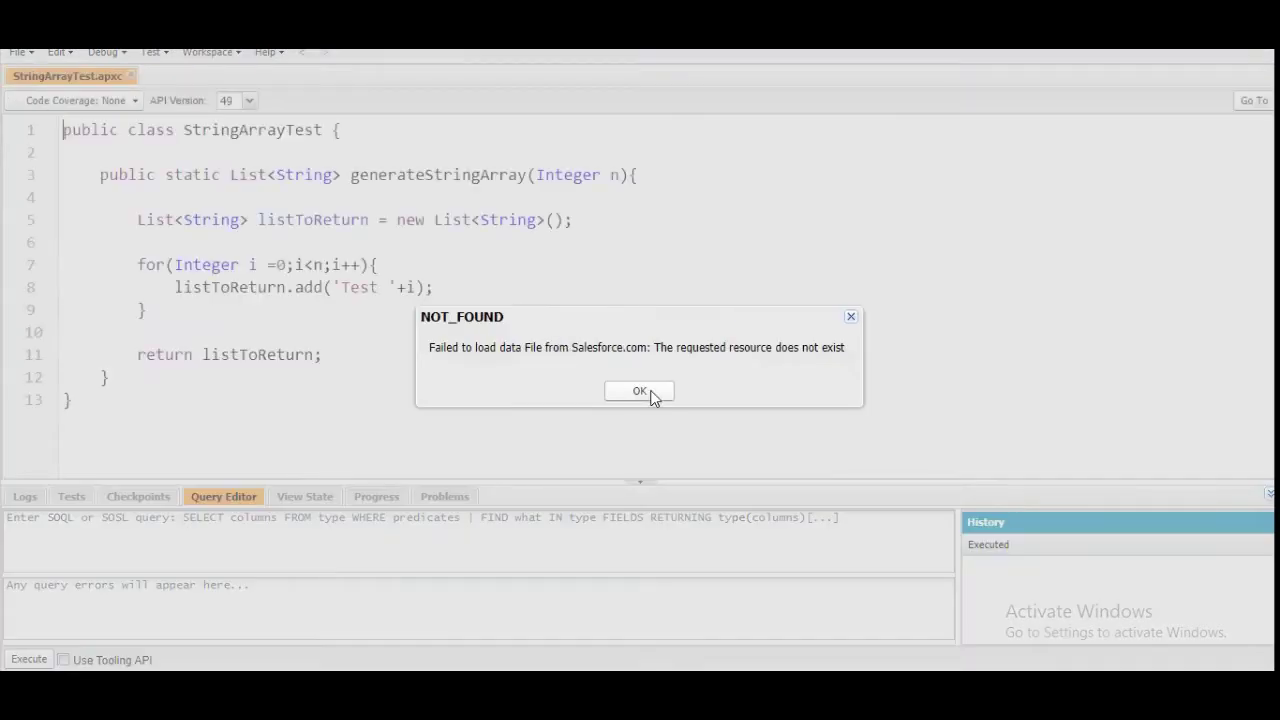
pyautogui.click(653, 393)
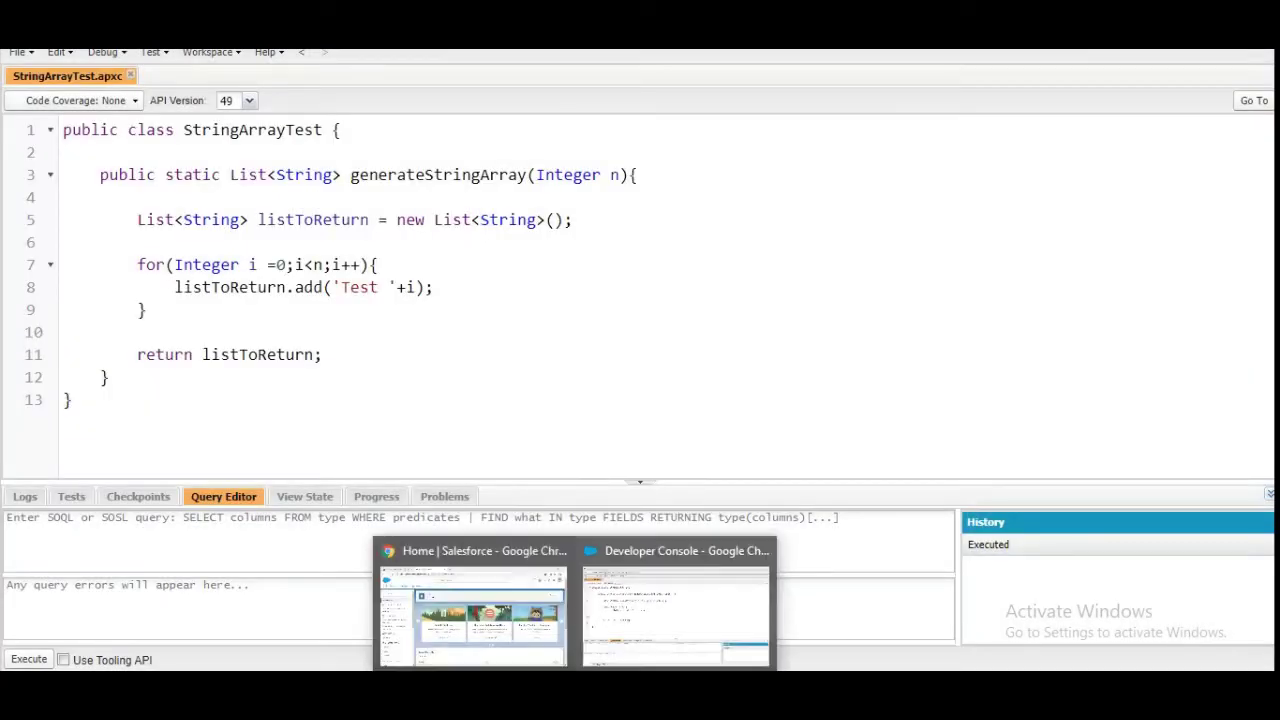
# Switch to the Trailhead page to reread the challenge requirements, and return to the Developer Console.
pyautogui.click(475, 600)
pyautogui.hotkey('alt', 'Tab')
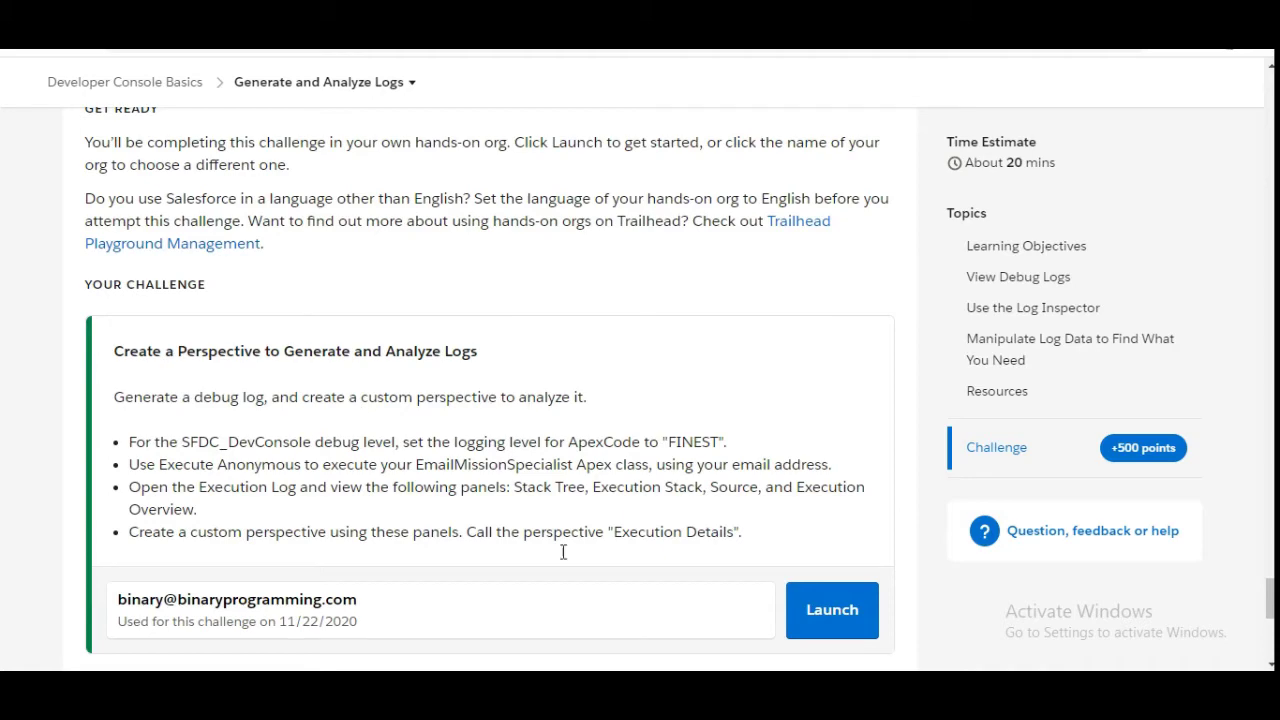
pyautogui.click(665, 610)
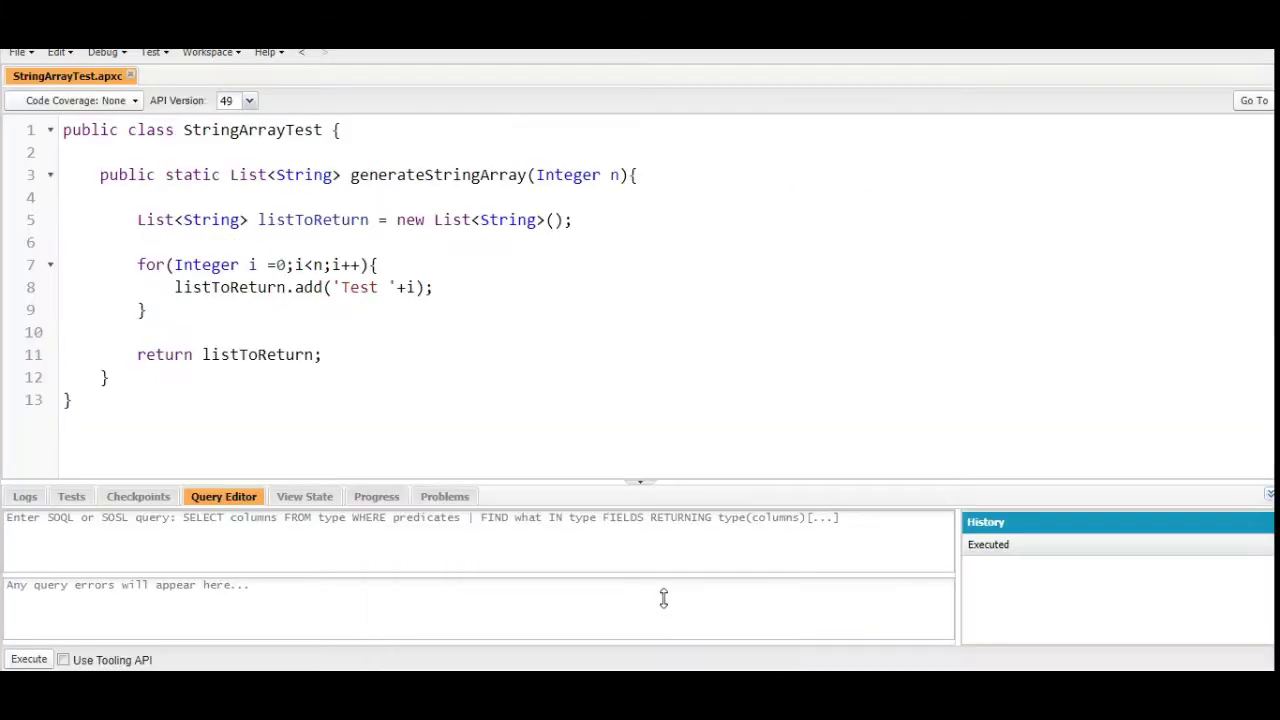
# Check in the log level settings that ApexCode is set to FINEST for the SFDC_DevConsole debug level.
pyautogui.click(106, 56)
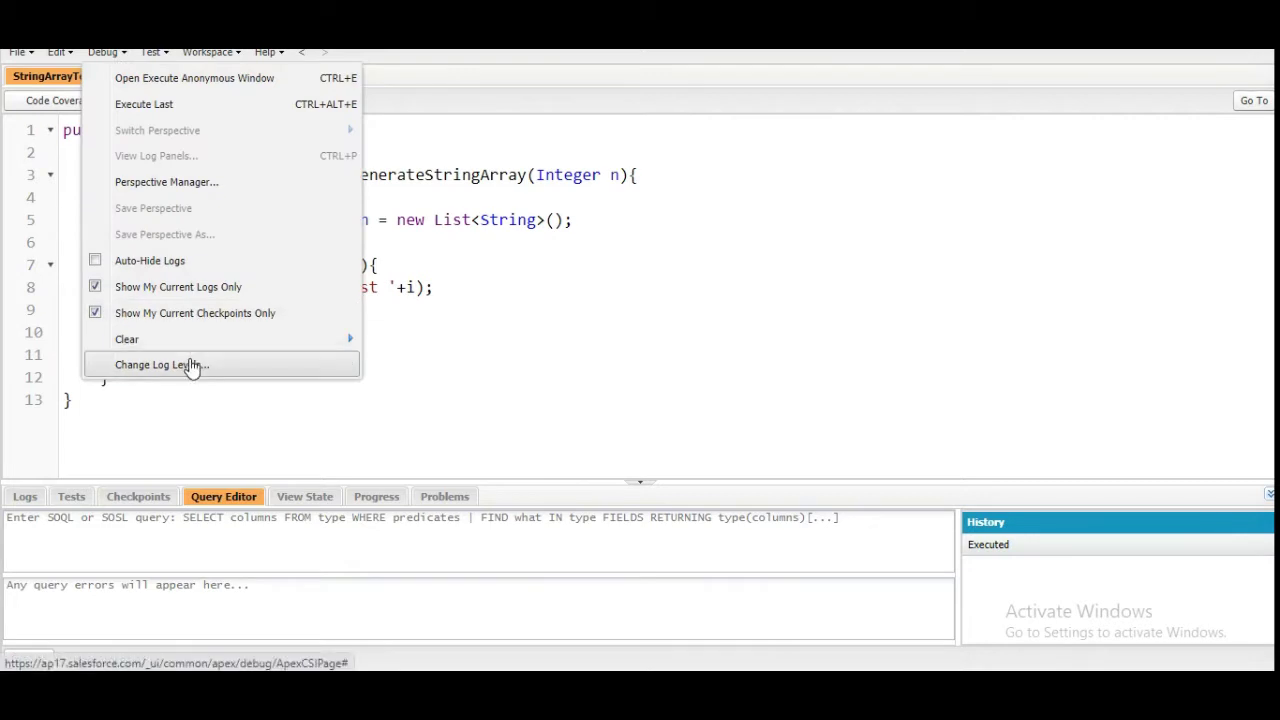
pyautogui.click(193, 366)
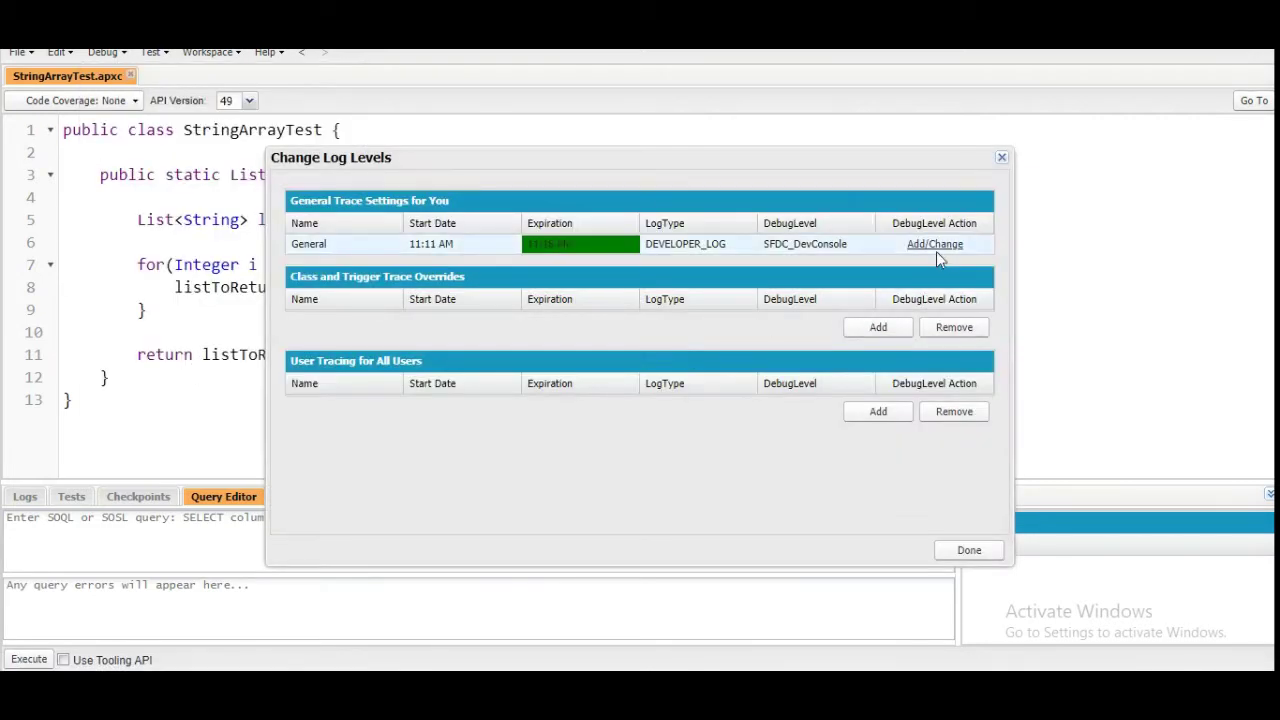
pyautogui.click(936, 250)
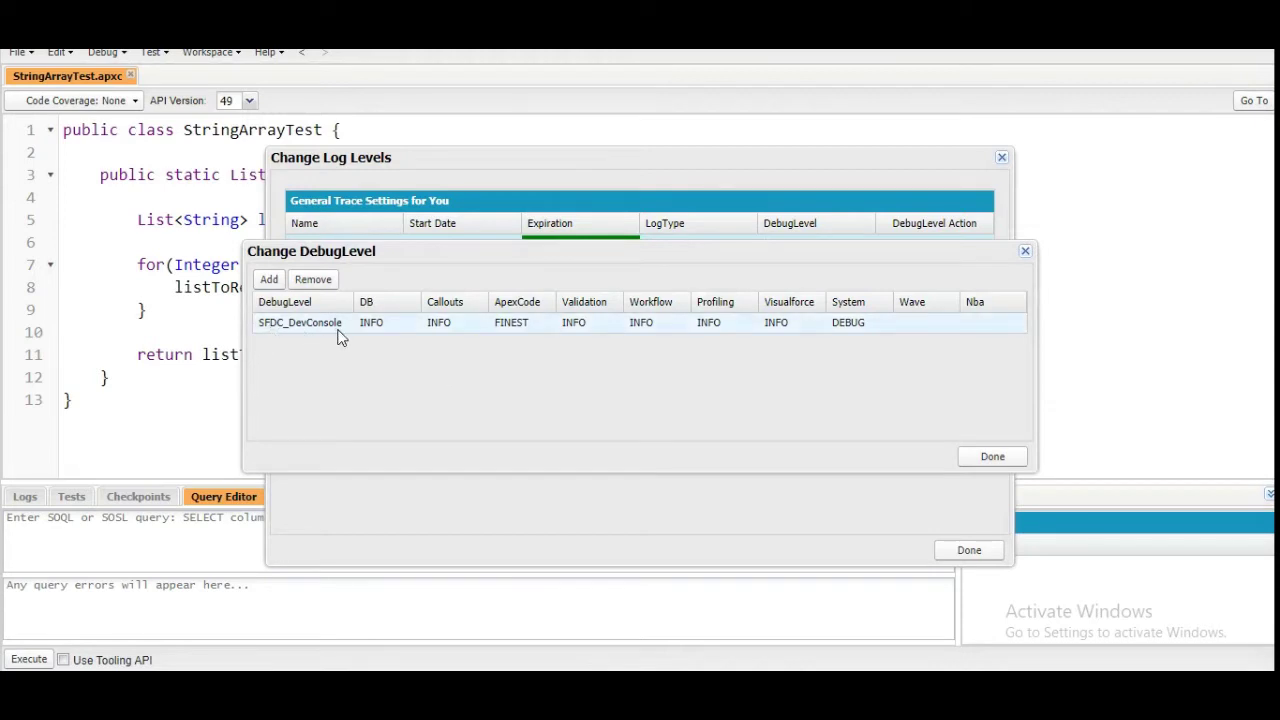
pyautogui.click(547, 330)
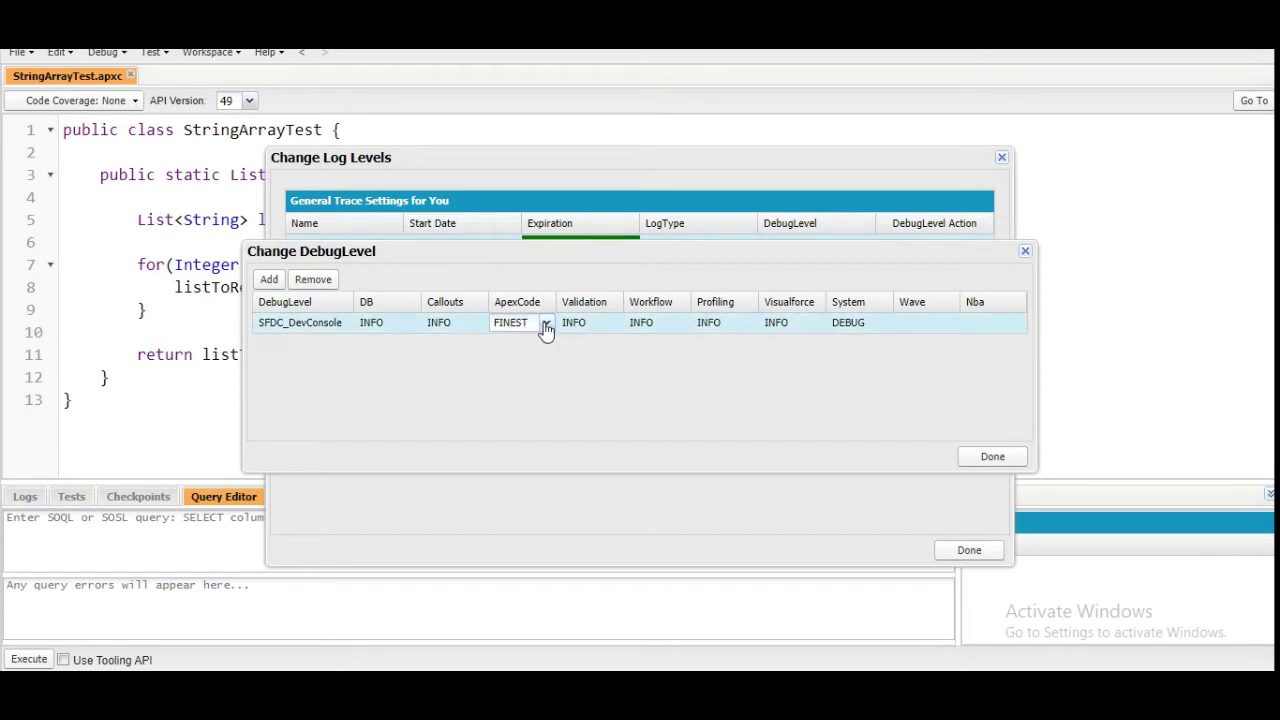
pyautogui.click(547, 325)
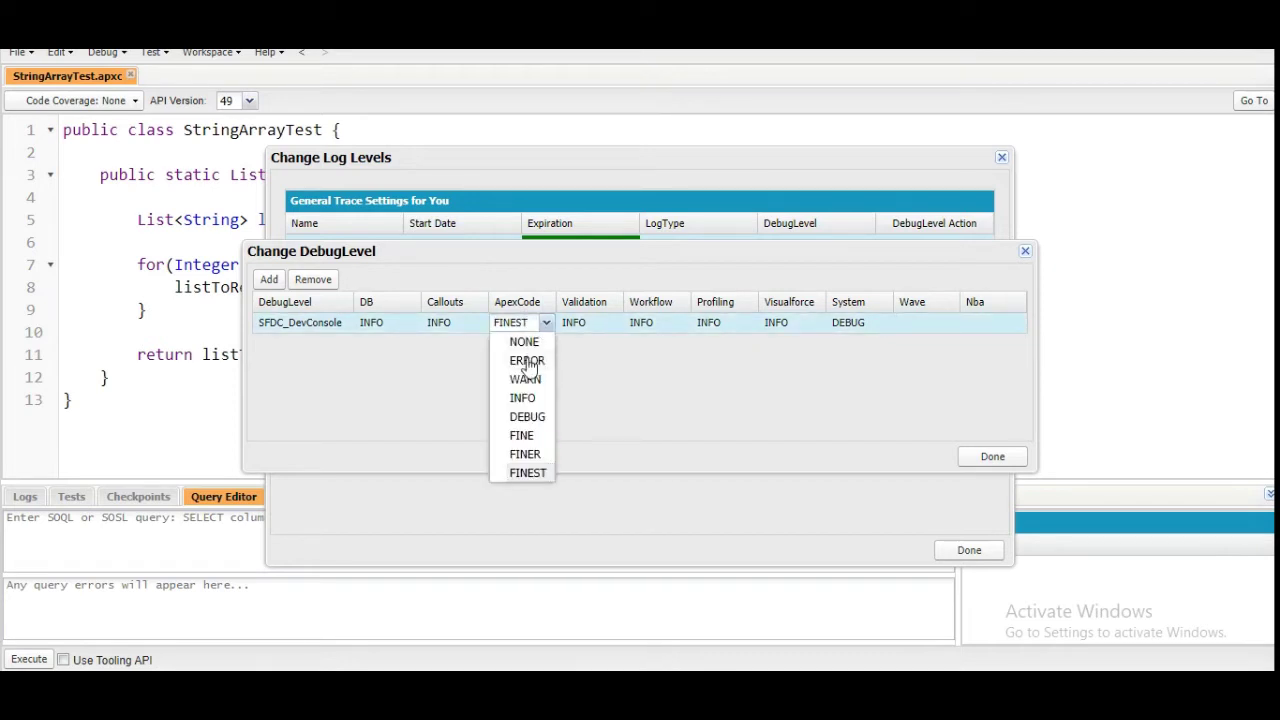
pyautogui.click(626, 427)
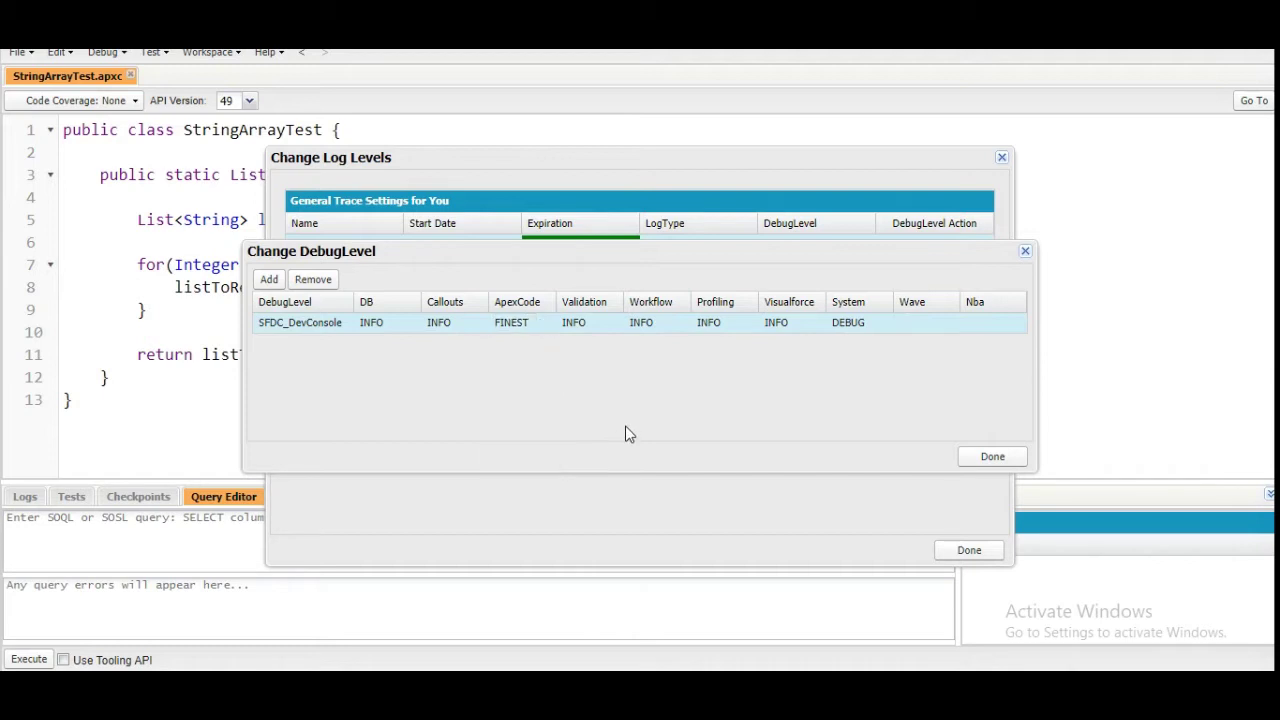
pyautogui.click(993, 458)
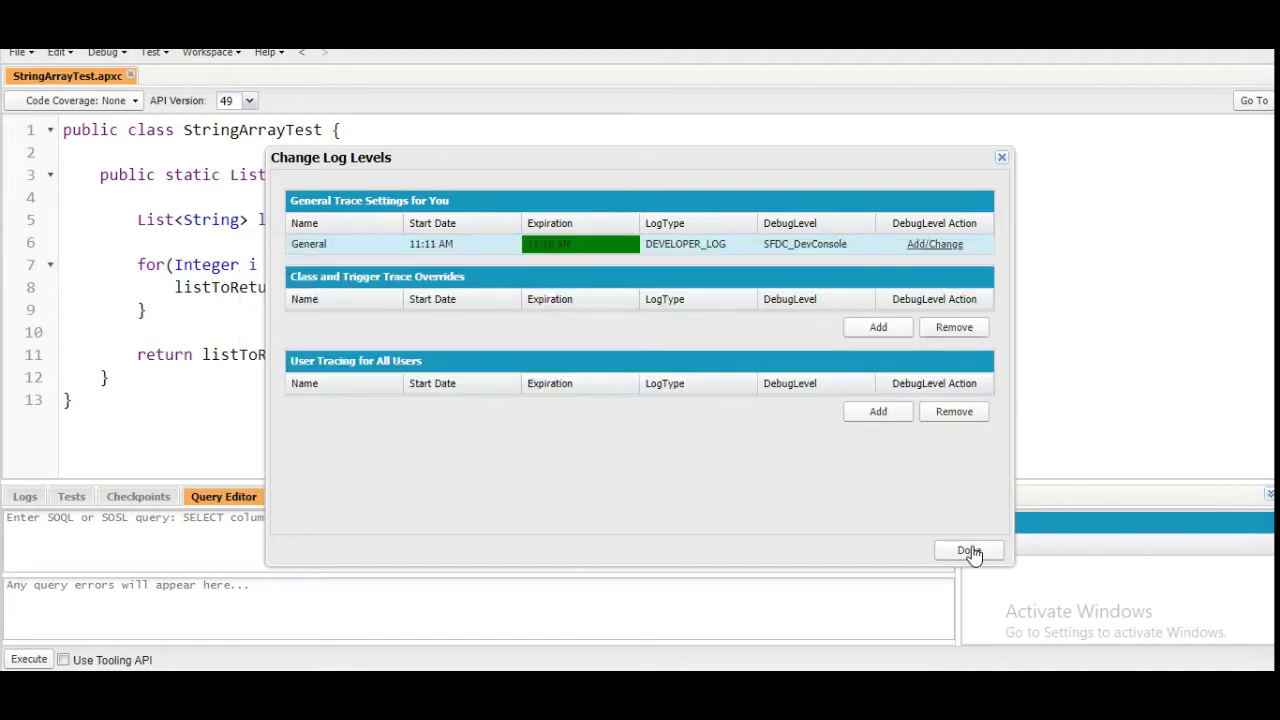
pyautogui.click(969, 551)
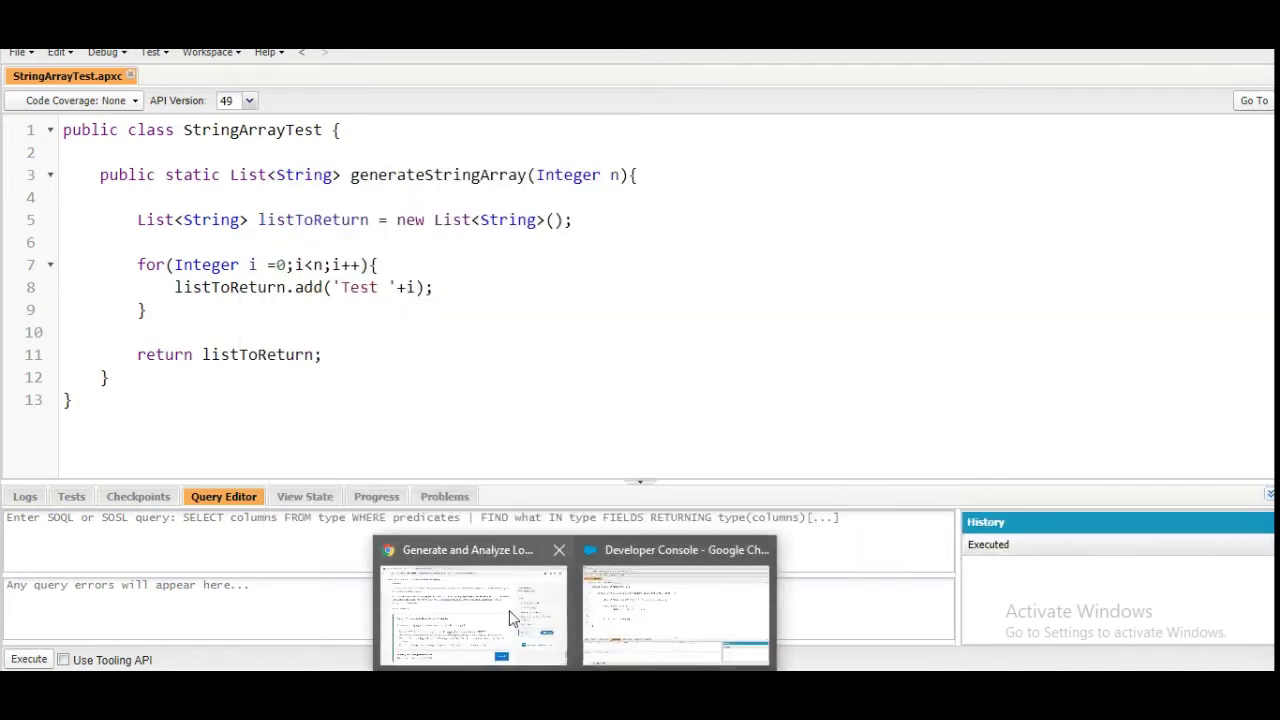
# Read the Trailhead challenge's requirement for executing the EmailMissionSpecialist class anonymously, and return to the Developer Console.
pyautogui.click(514, 614)
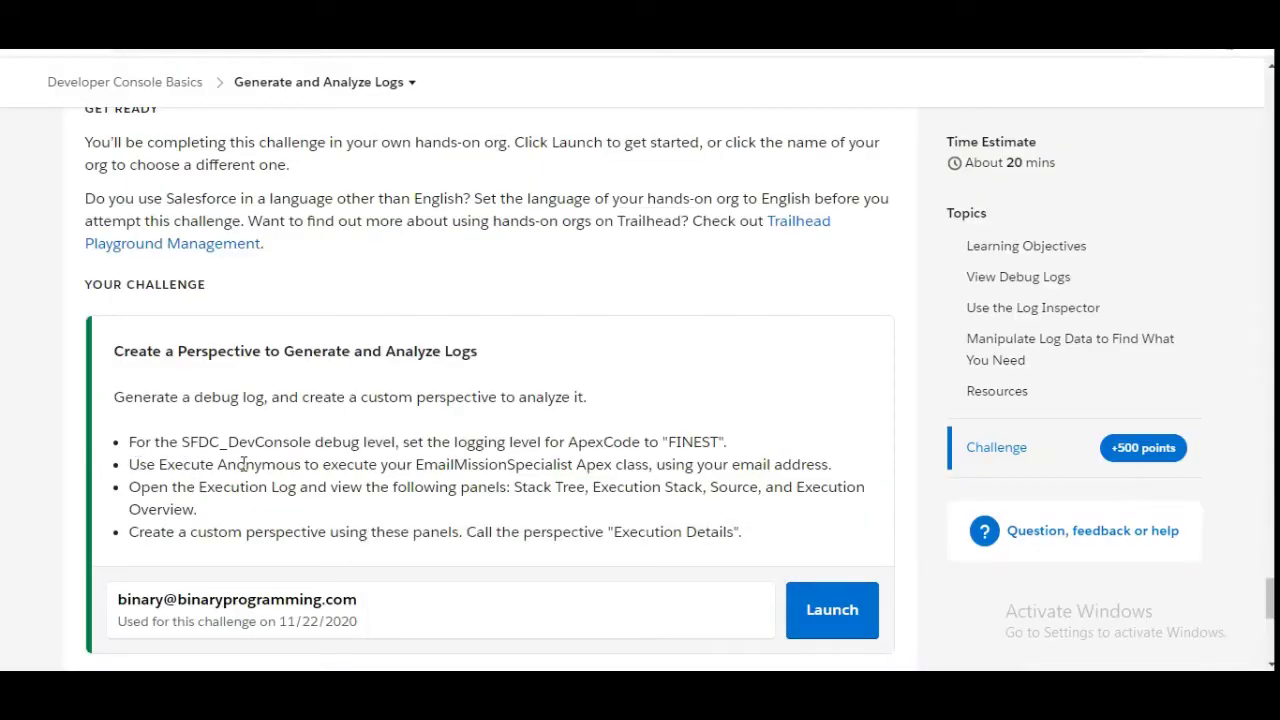
pyautogui.doubleClick(484, 467)
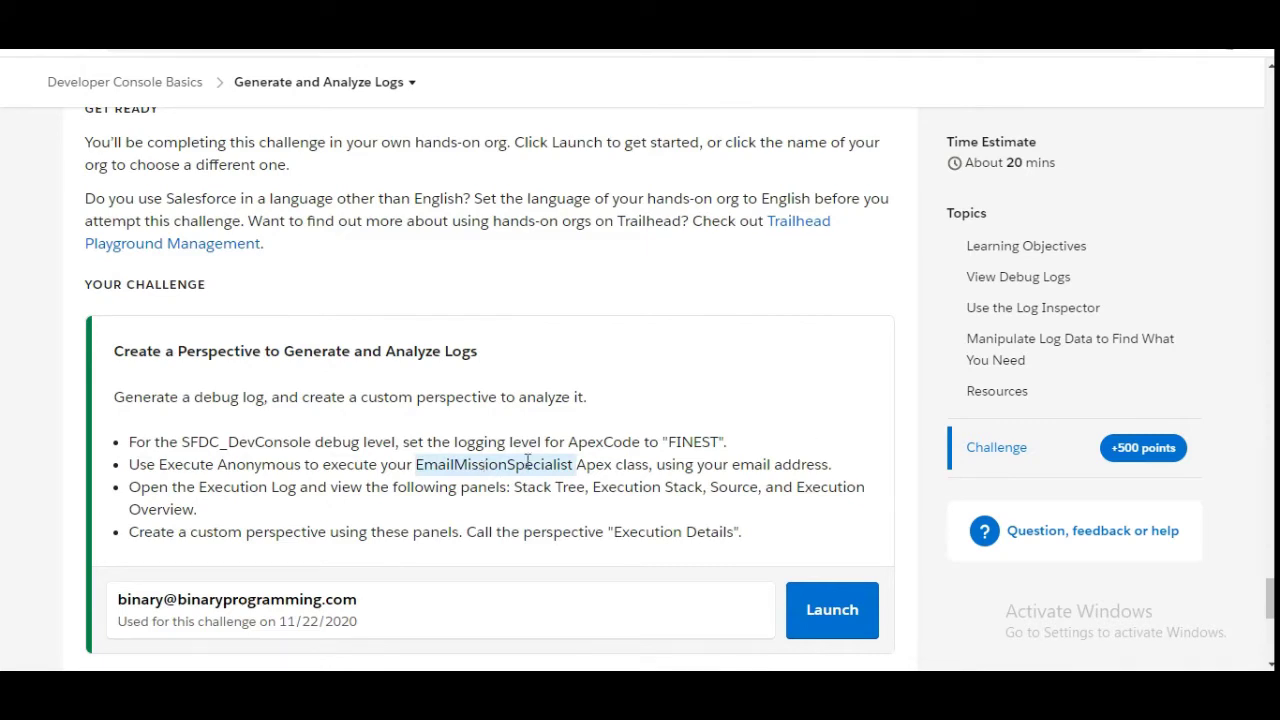
pyautogui.click(600, 467)
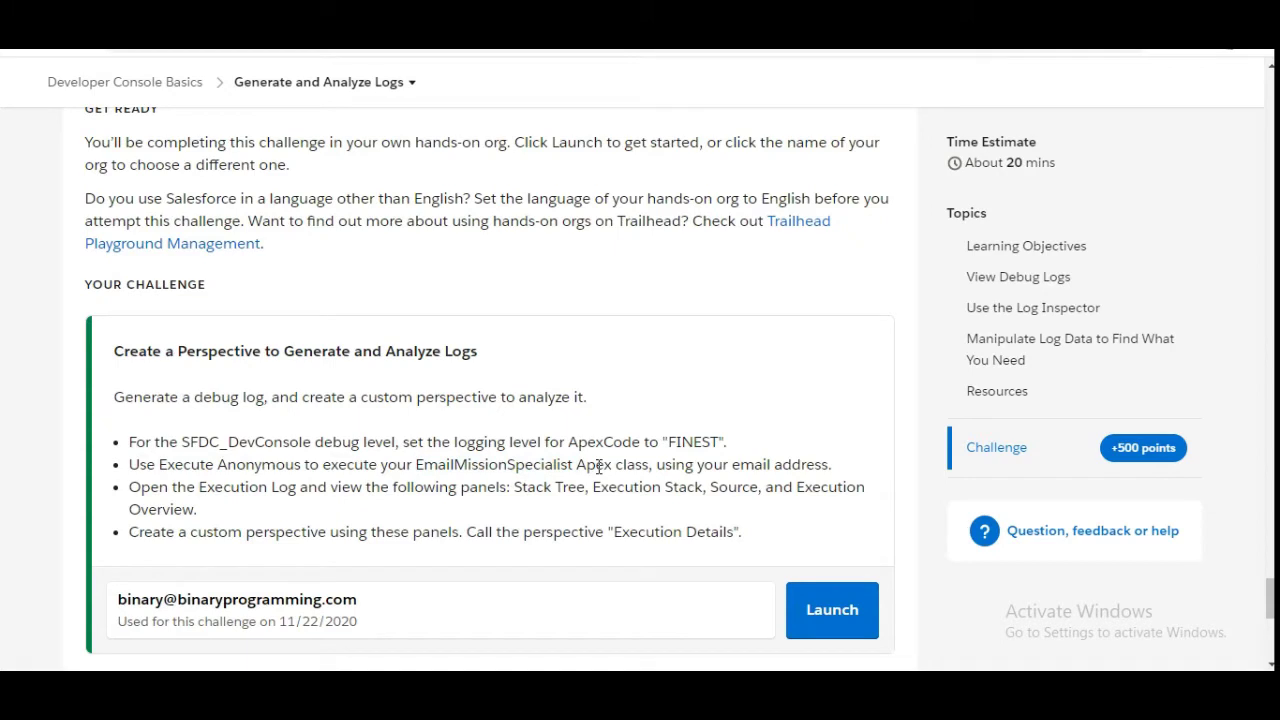
pyautogui.doubleClick(448, 467)
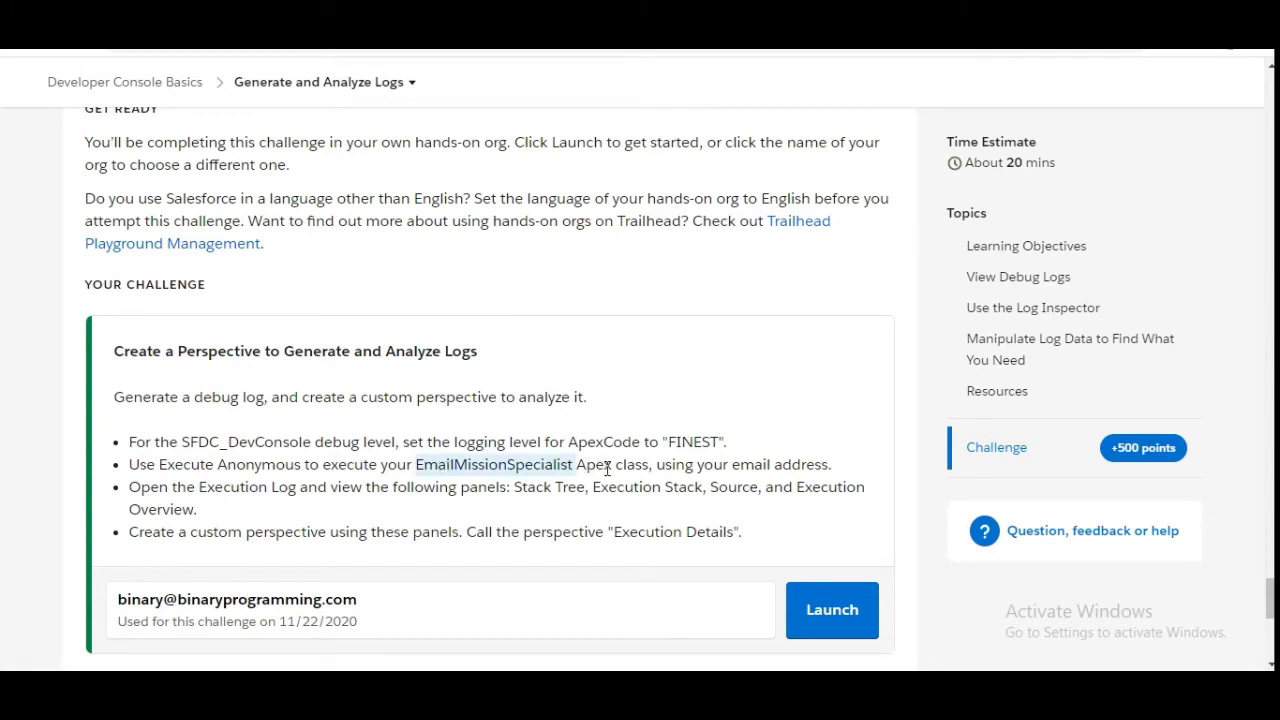
pyautogui.click(470, 497)
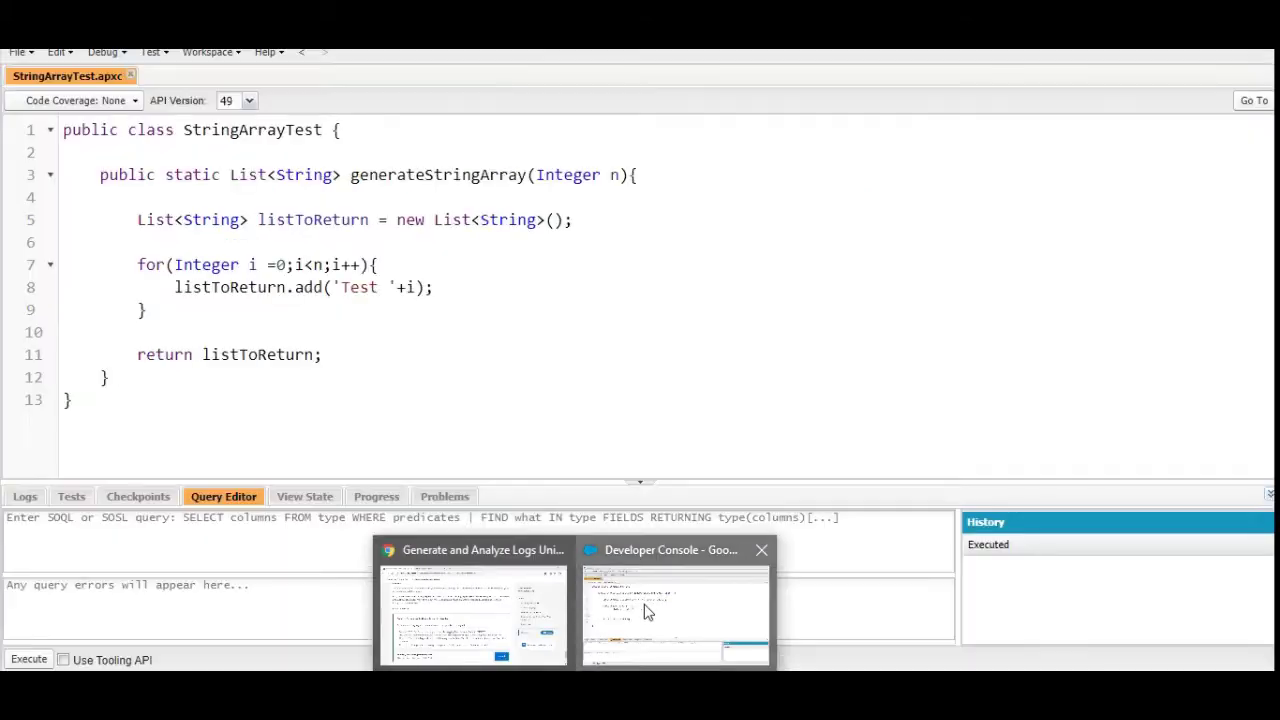
pyautogui.click(646, 604)
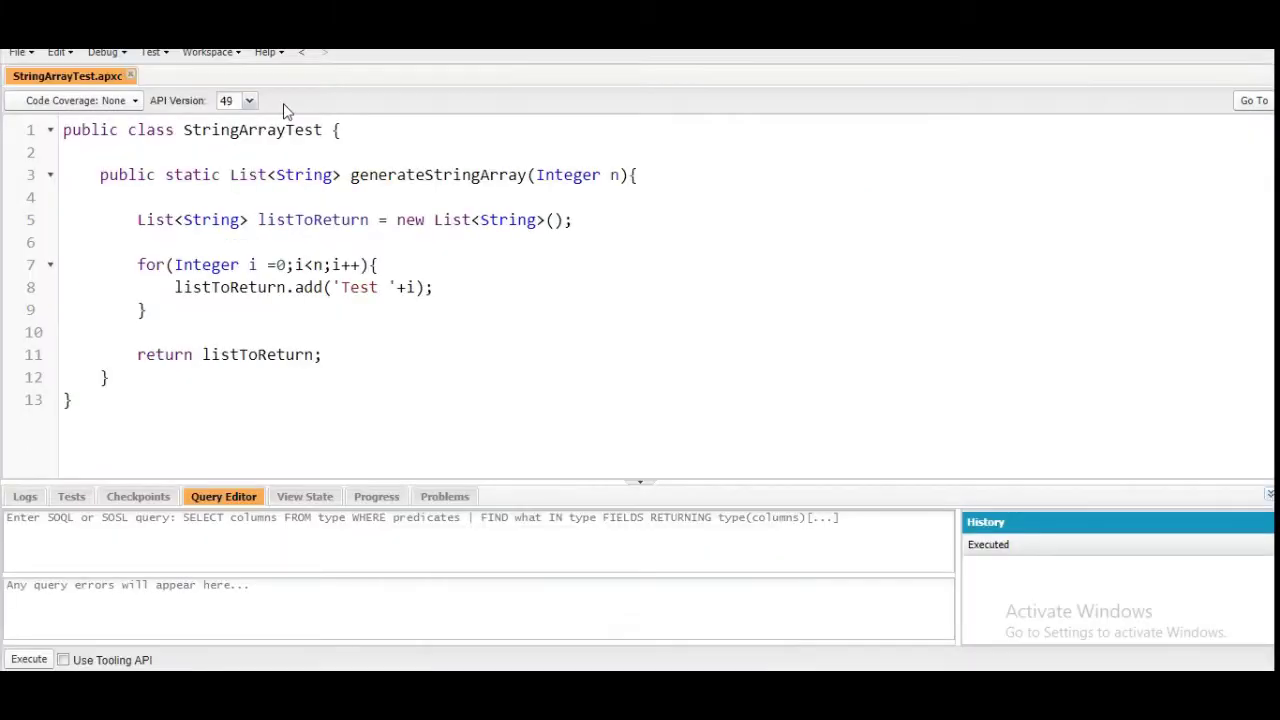
# Execute the anonymous Apex code StringArrayTest.generateStringArray(5); to generate a debug log.
pyautogui.click(107, 58)
pyautogui.click(137, 78)
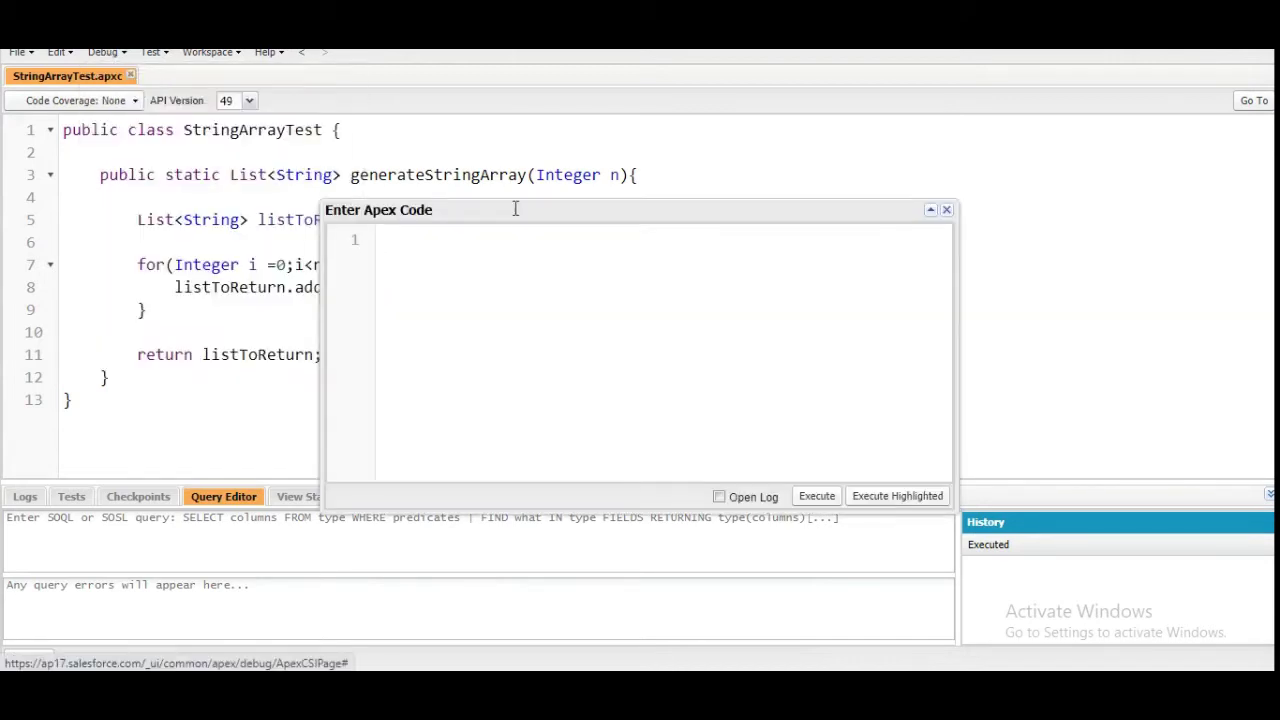
pyautogui.doubleClick(256, 132)
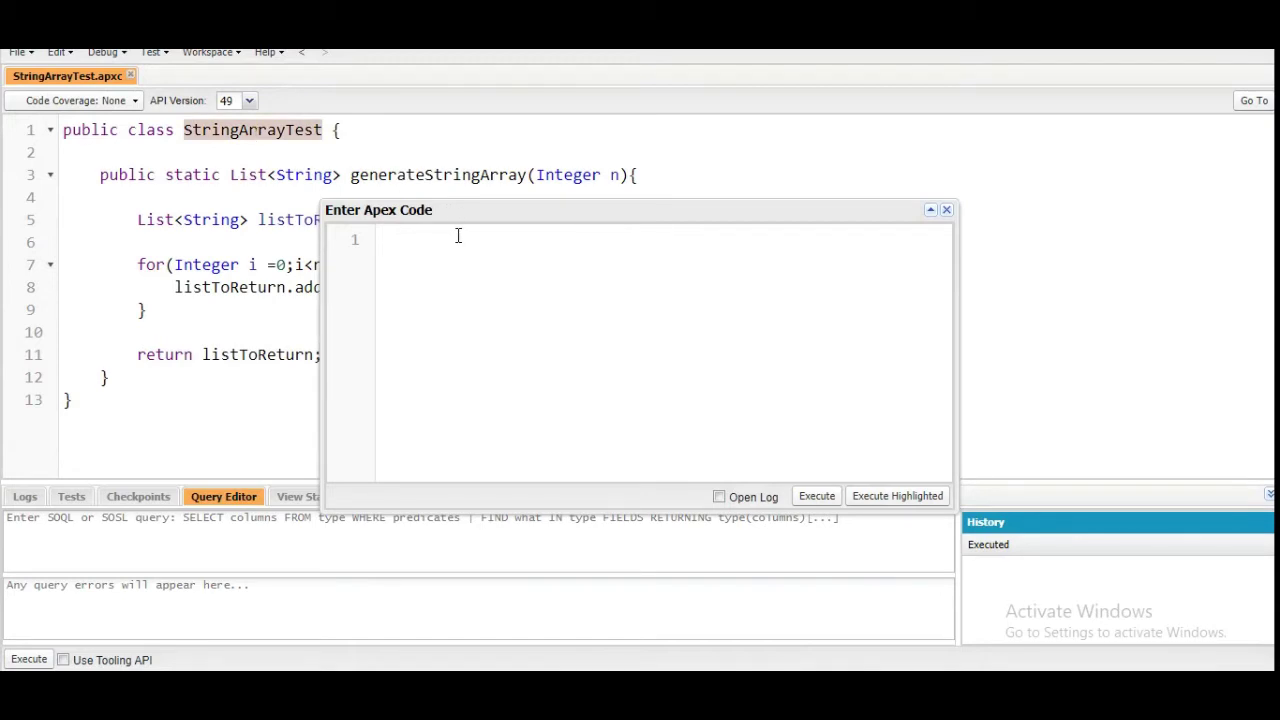
pyautogui.write('StringArrayTest')
pyautogui.write('.')
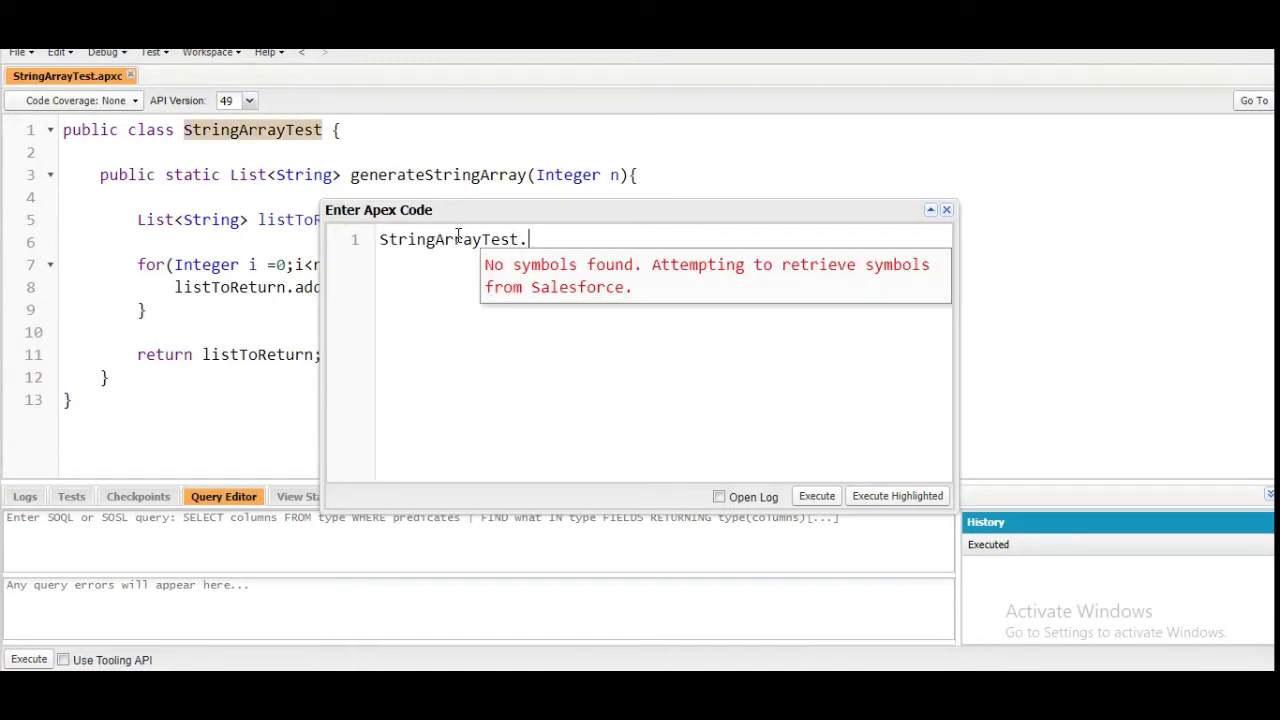
pyautogui.click(393, 174)
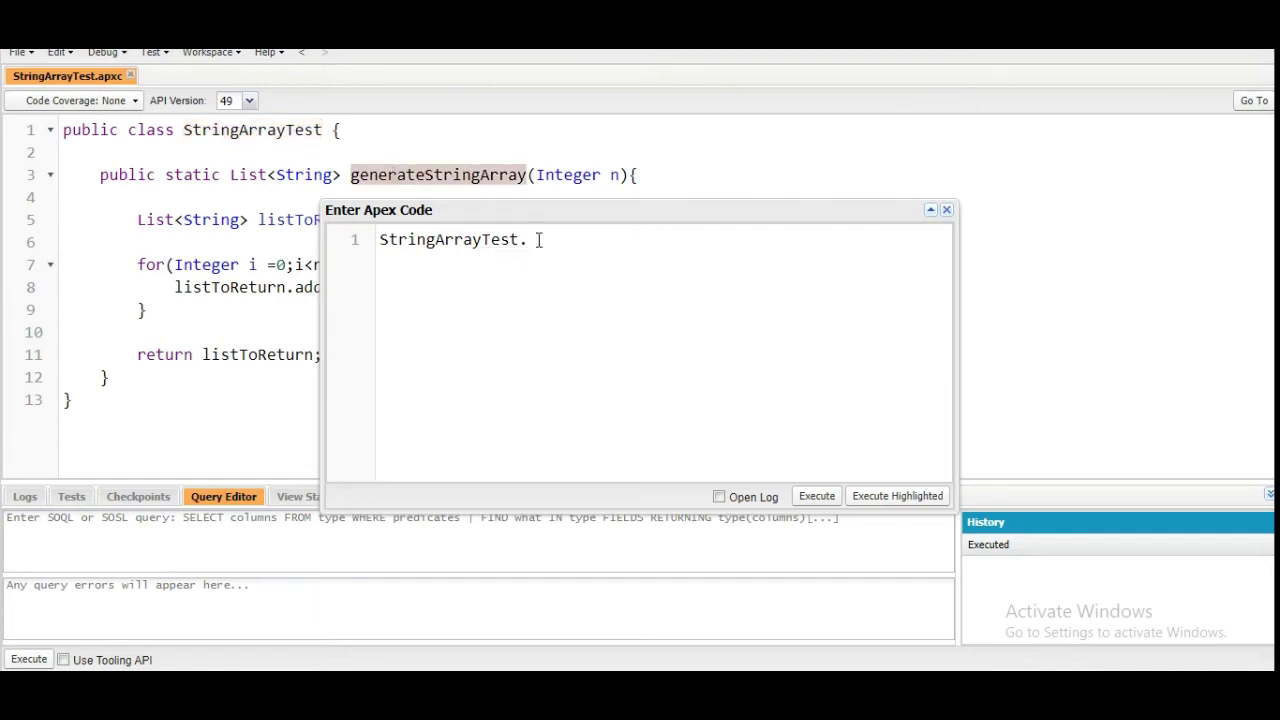
pyautogui.write('generateStringArray')
pyautogui.write('();')
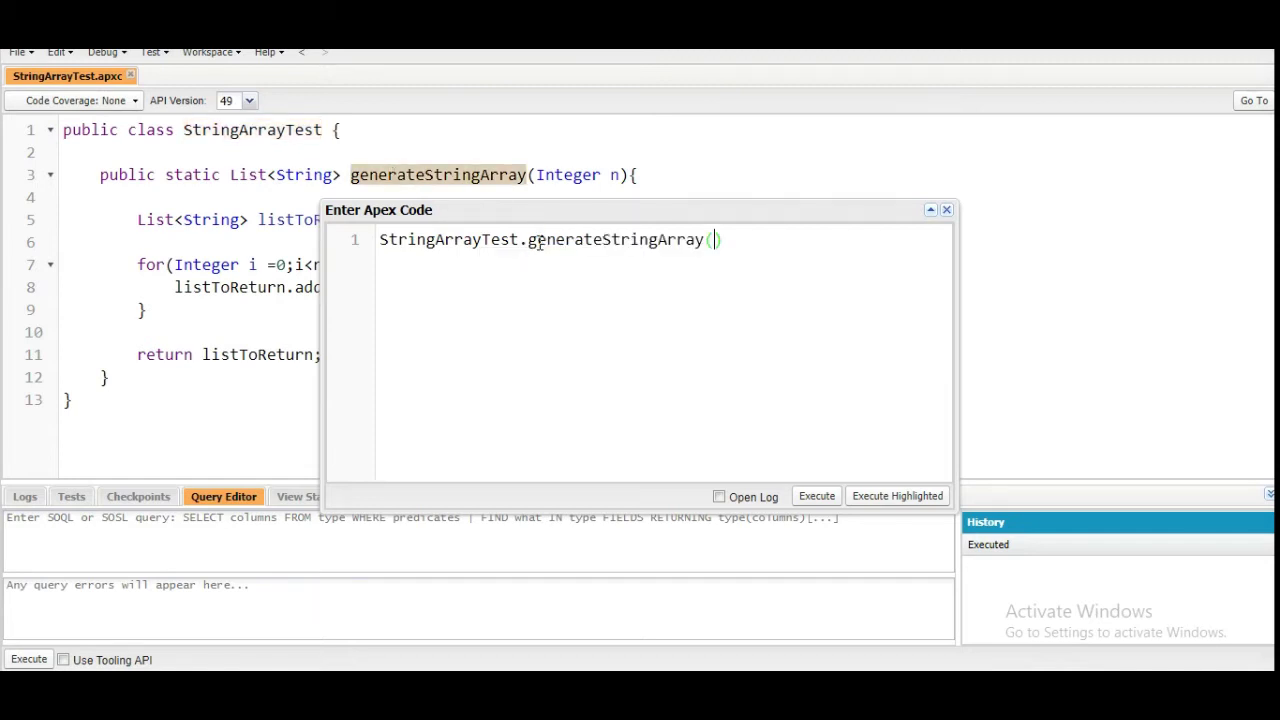
pyautogui.press('Left')
pyautogui.press('Left')
pyautogui.write('5')
pyautogui.click(817, 496)
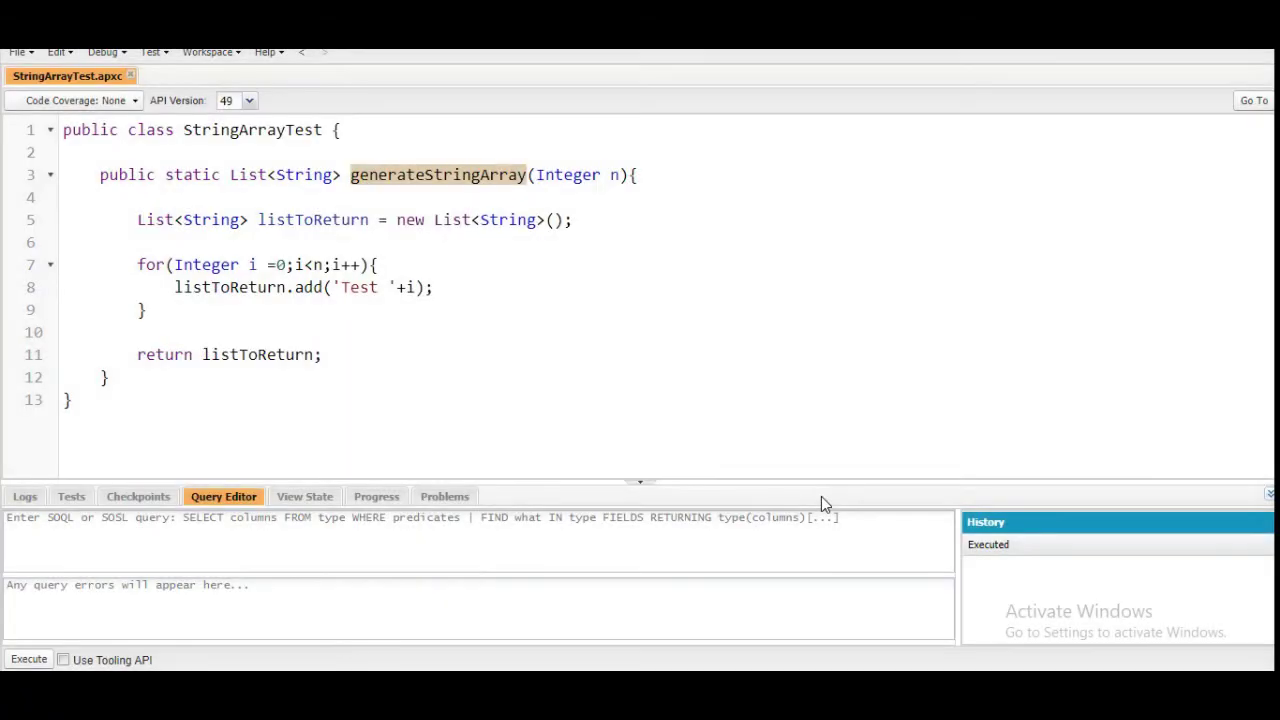
# Open the debug log of the anonymous execution, and check the Trailhead challenge for the required panels.
pyautogui.click(18, 498)
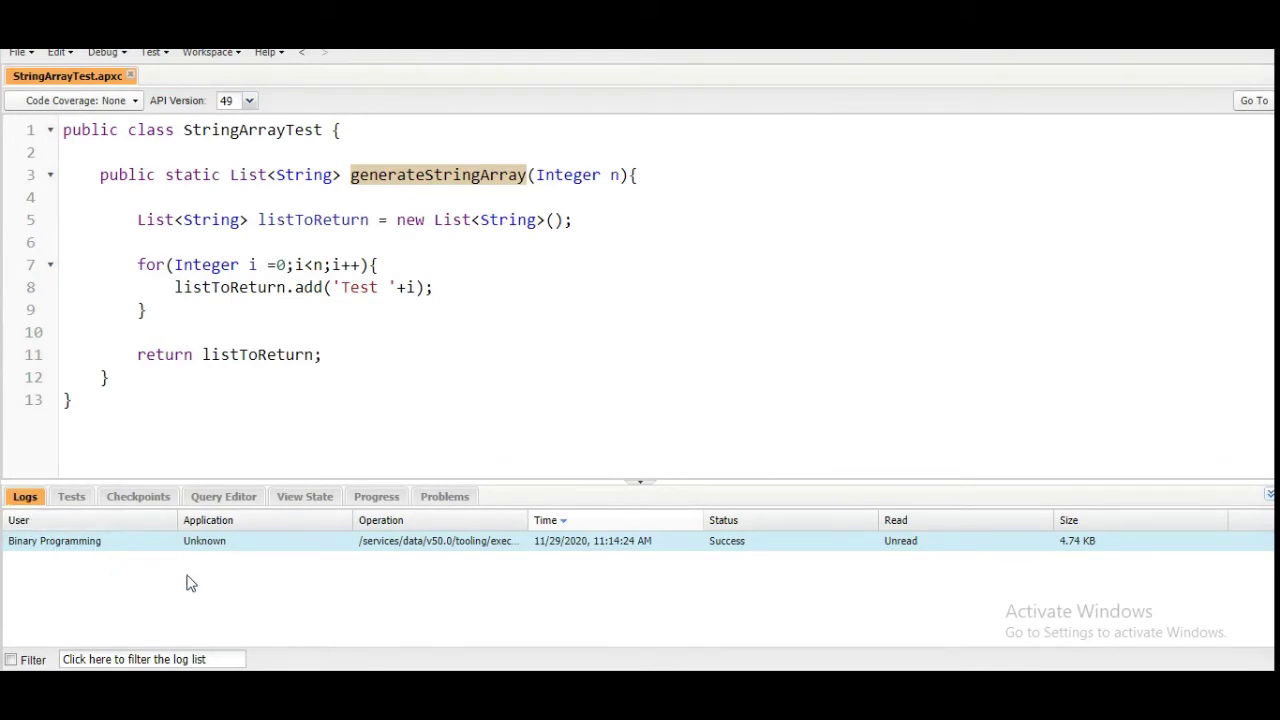
pyautogui.doubleClick(230, 546)
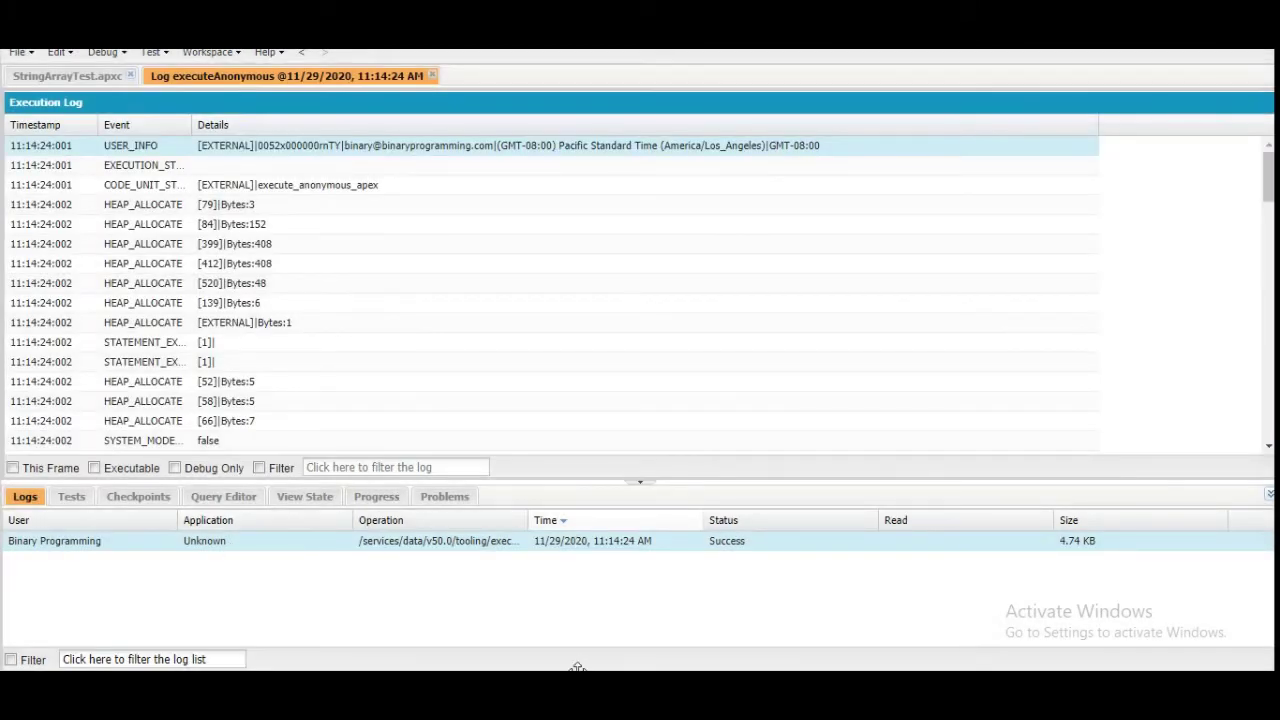
pyautogui.click(514, 629)
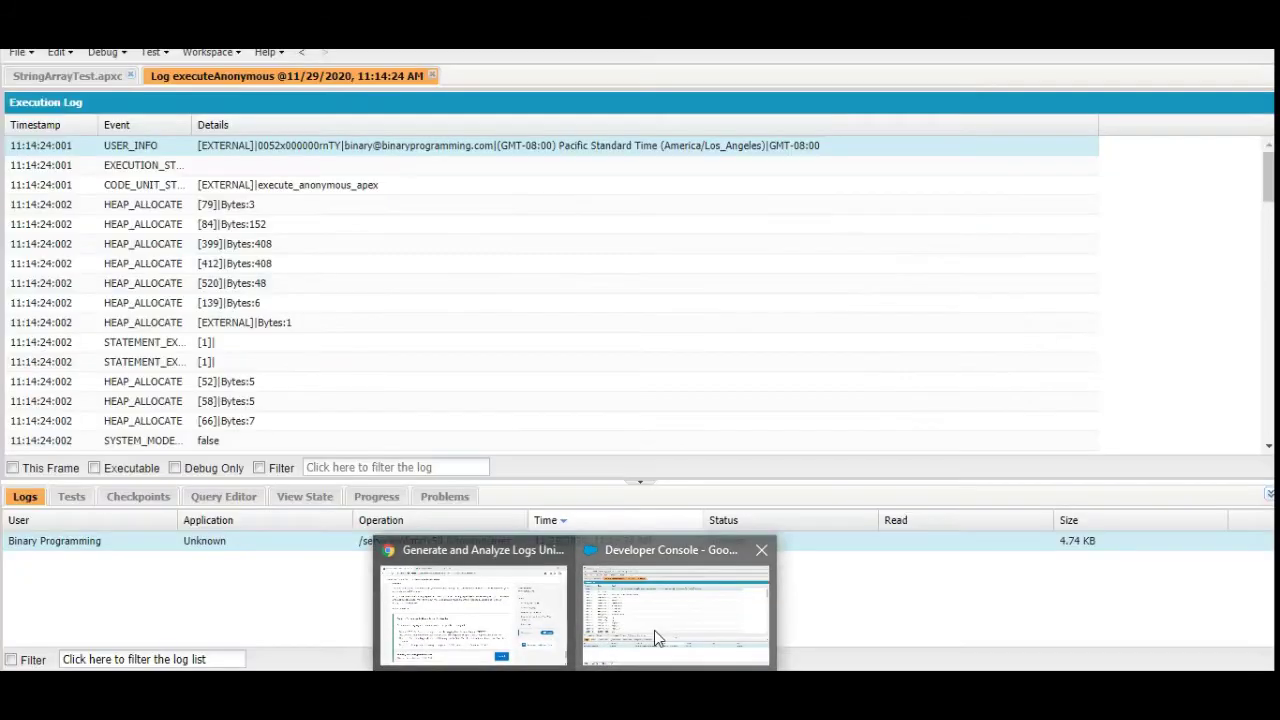
pyautogui.click(654, 630)
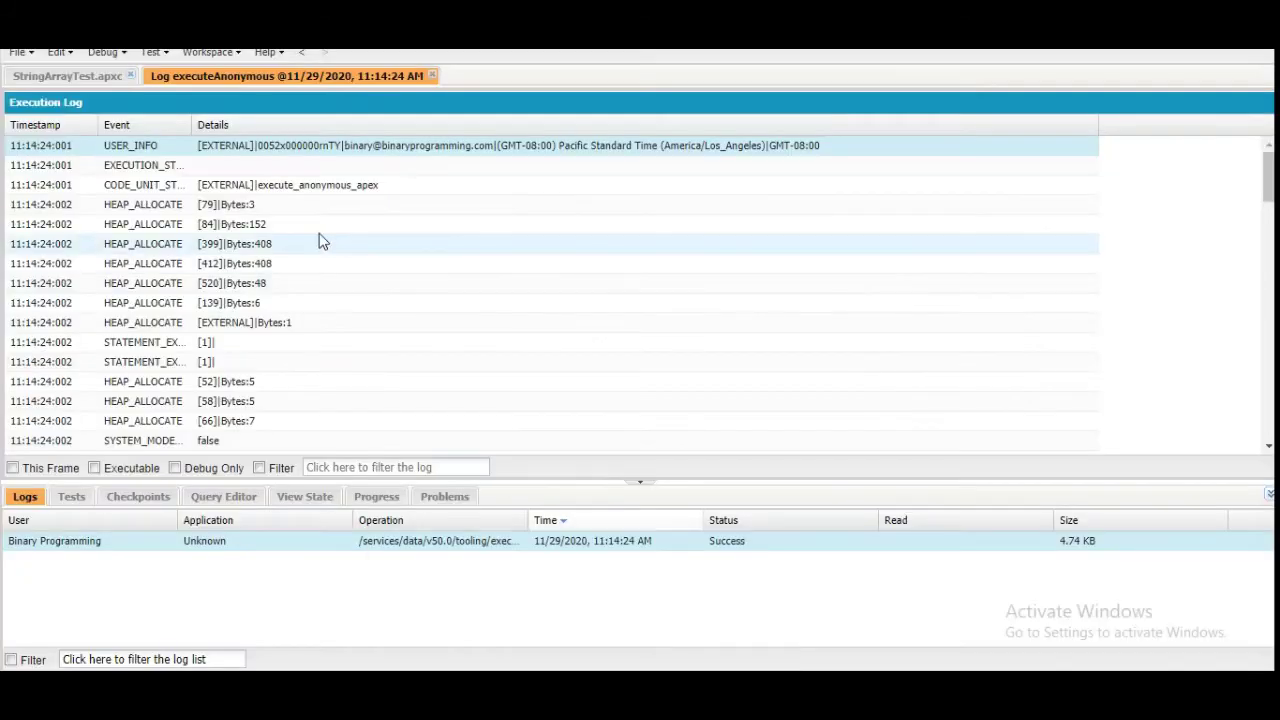
# Display the Stack Tree, Execution Stack, Source and Execution Overview panels alongside the Execution Log, consulting the Trailhead challenge for the required panels.
pyautogui.click(112, 52)
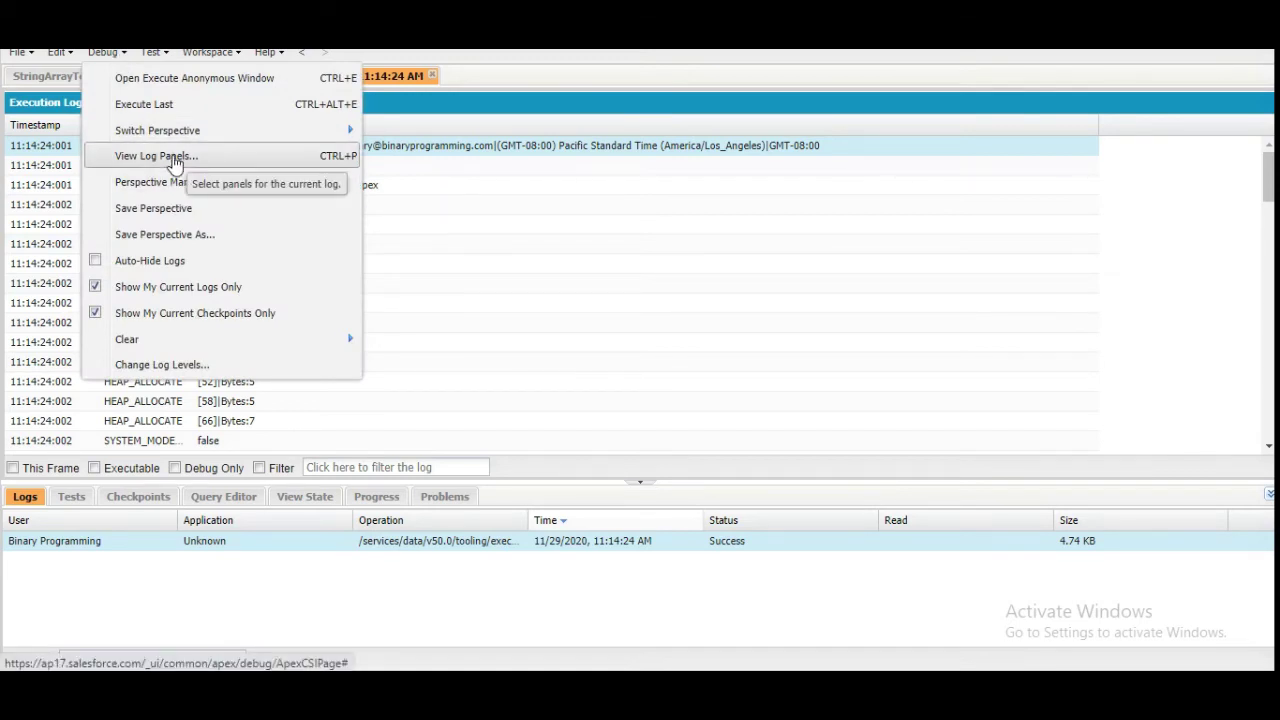
pyautogui.click(173, 157)
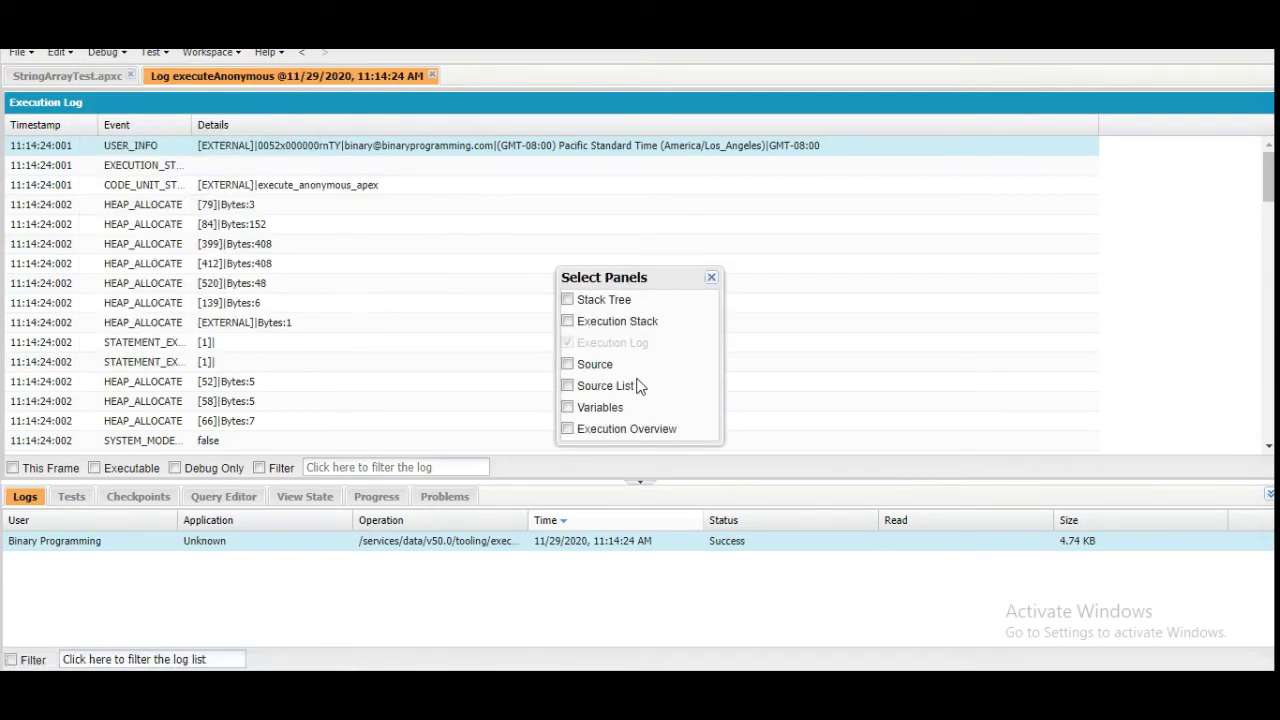
pyautogui.click(567, 300)
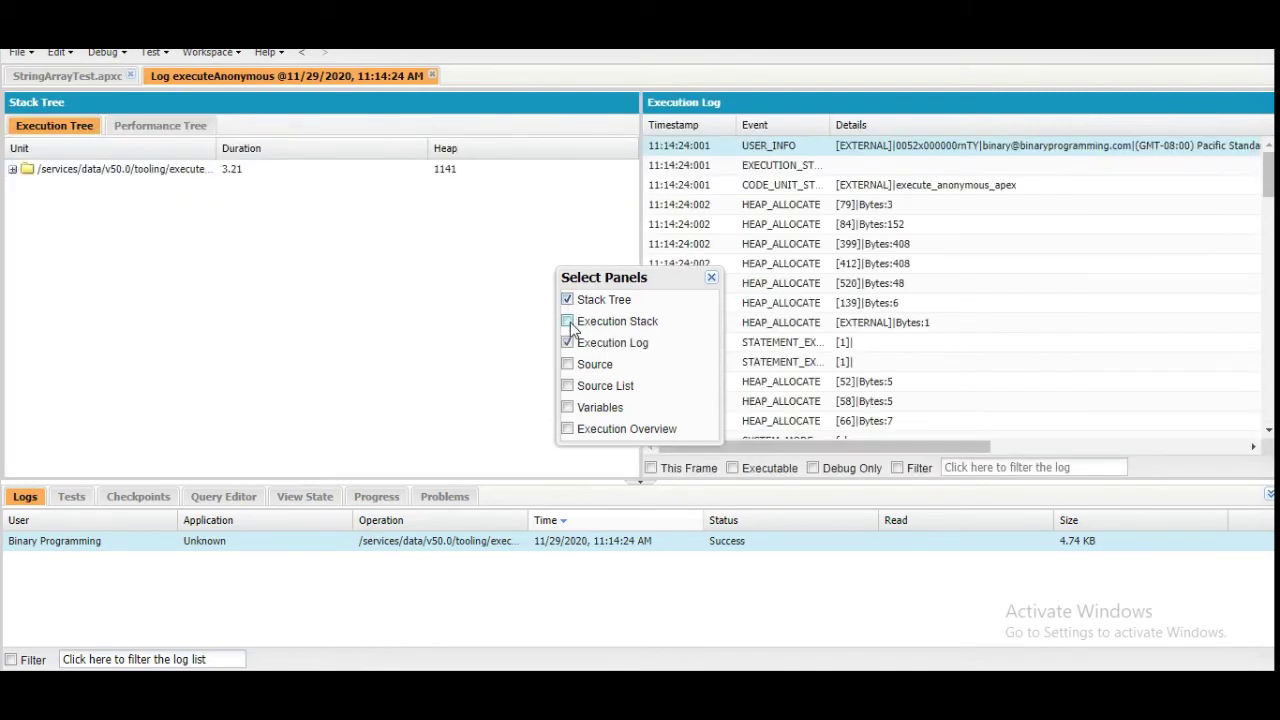
pyautogui.click(567, 321)
pyautogui.click(509, 602)
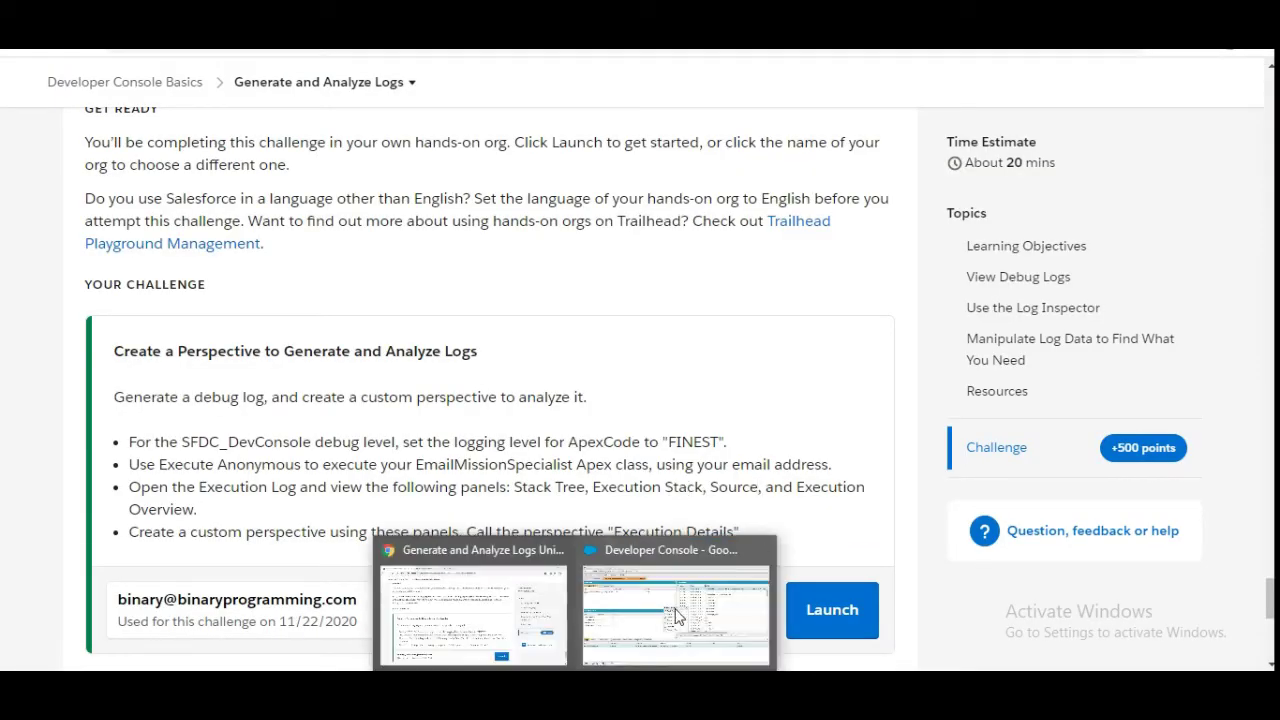
pyautogui.click(676, 615)
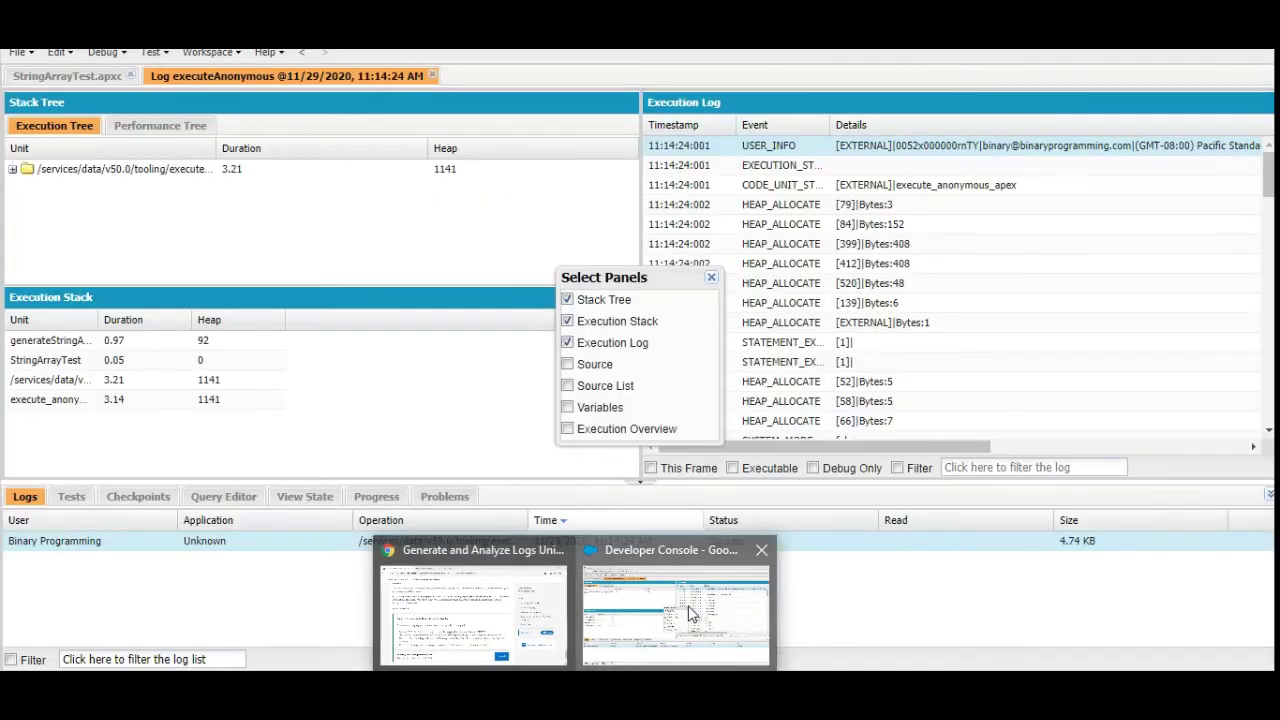
pyautogui.click(567, 364)
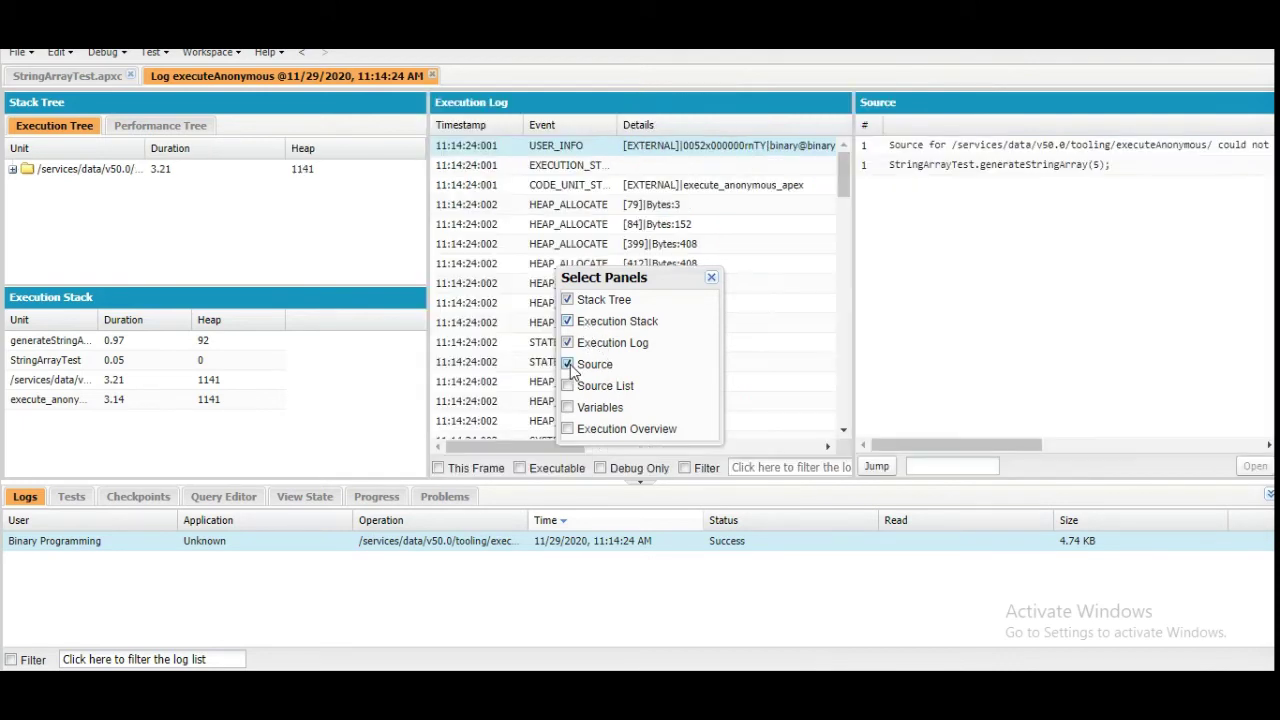
pyautogui.click(567, 429)
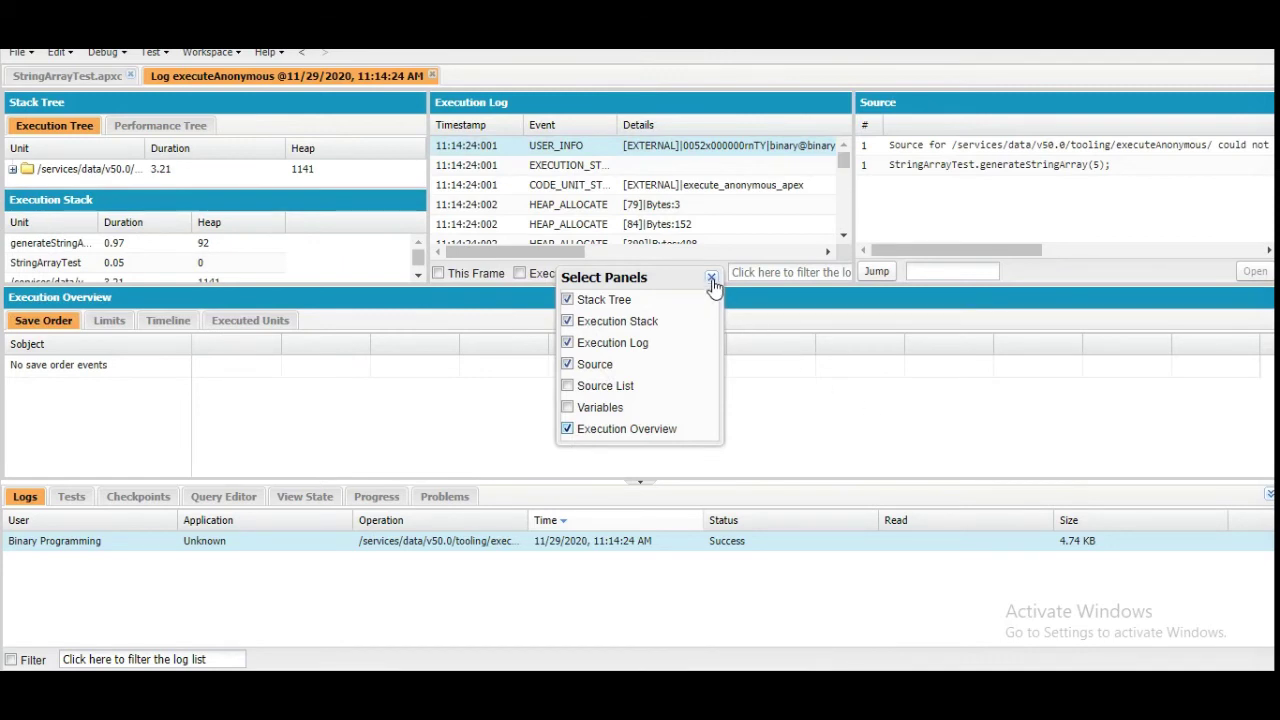
pyautogui.click(712, 281)
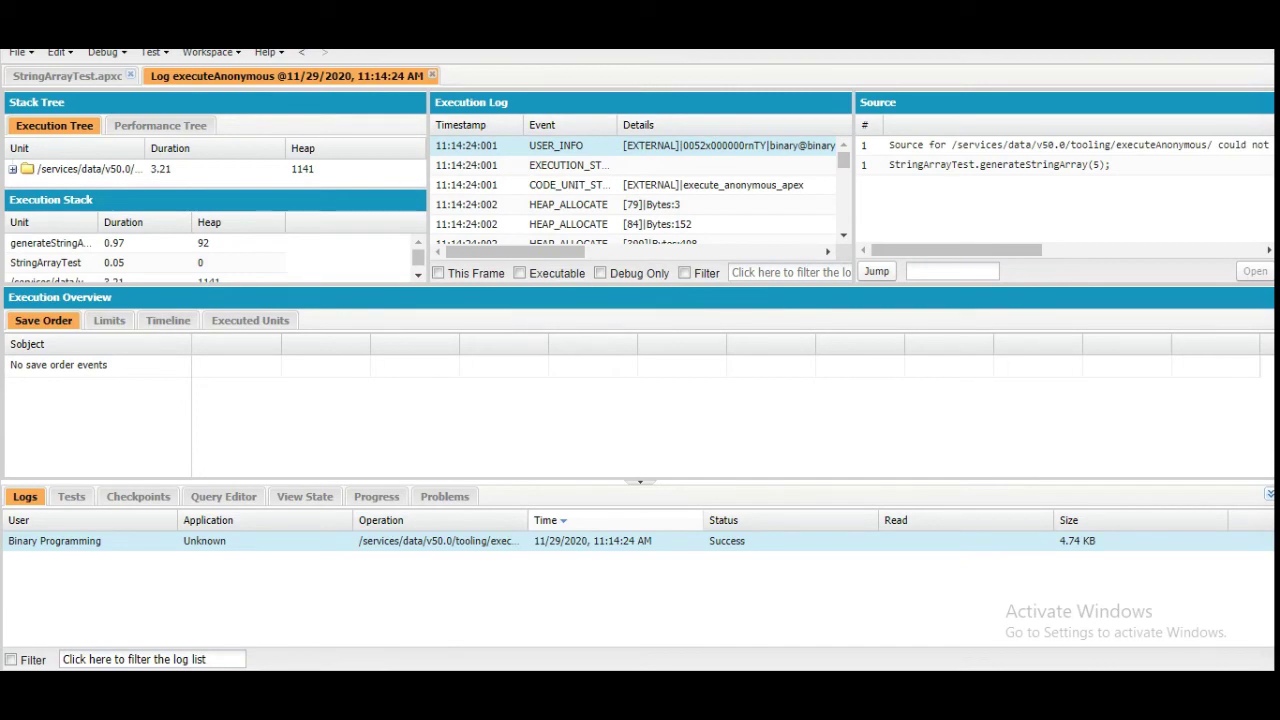
# Look up the required perspective name in the Trailhead challenge and save the Developer Console's current panel layout as a new perspective named "Execution Details".
pyautogui.click(528, 612)
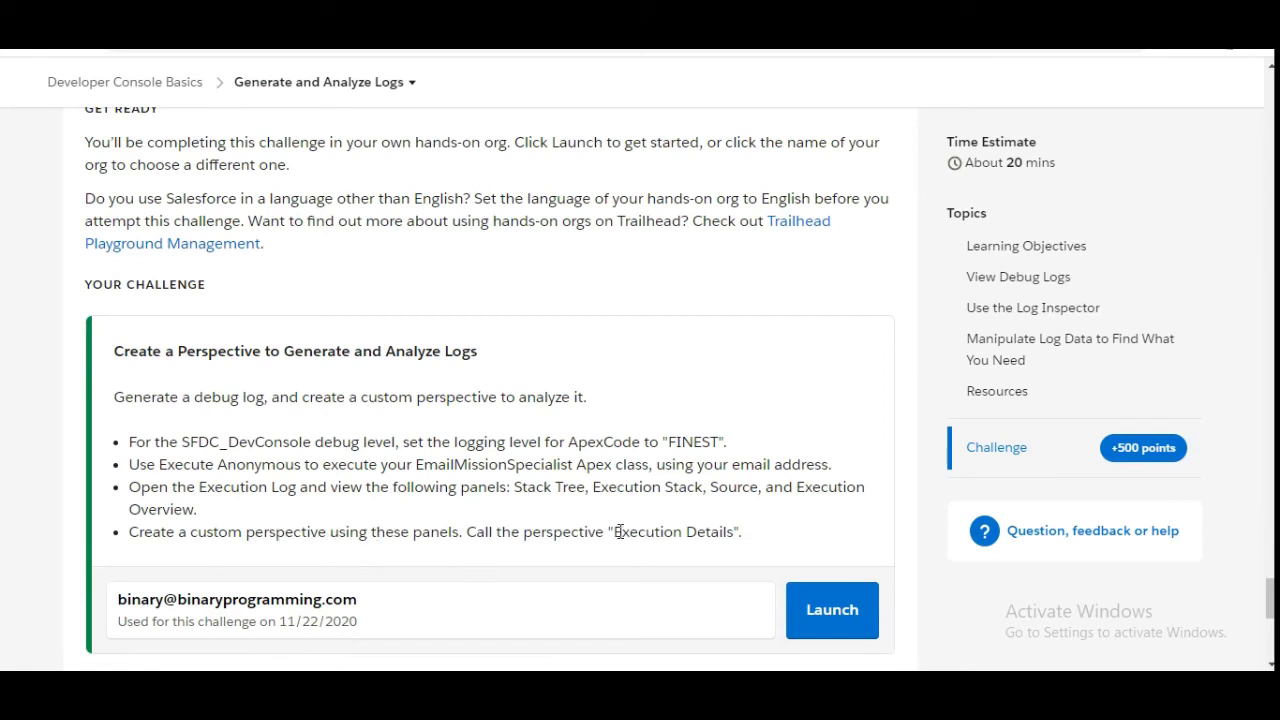
pyautogui.moveTo(614, 532); pyautogui.dragTo(738, 530)
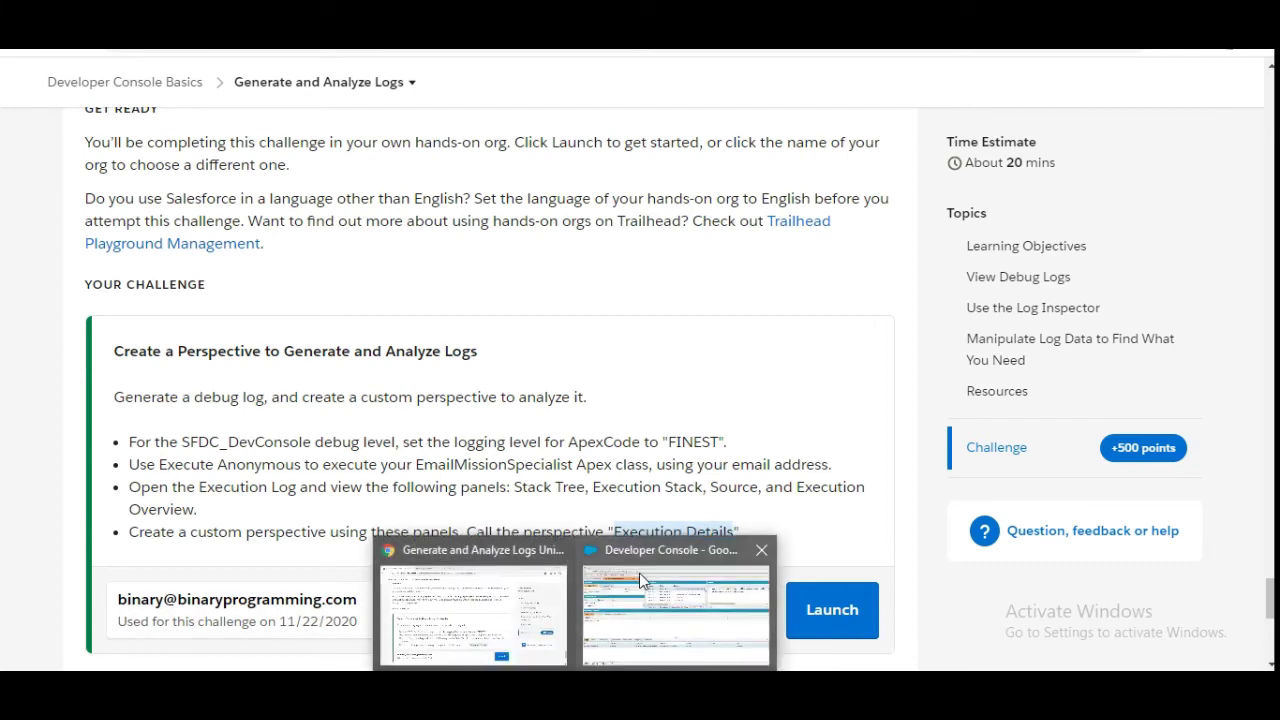
pyautogui.click(640, 590)
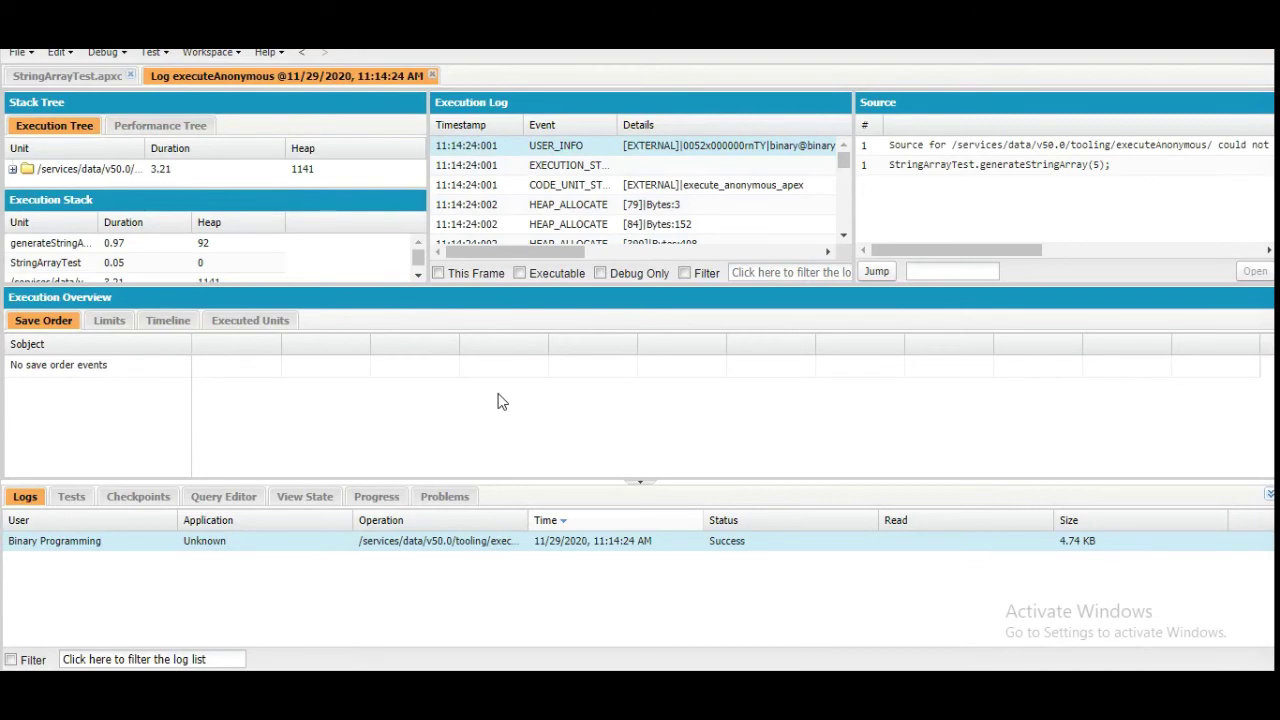
pyautogui.click(114, 55)
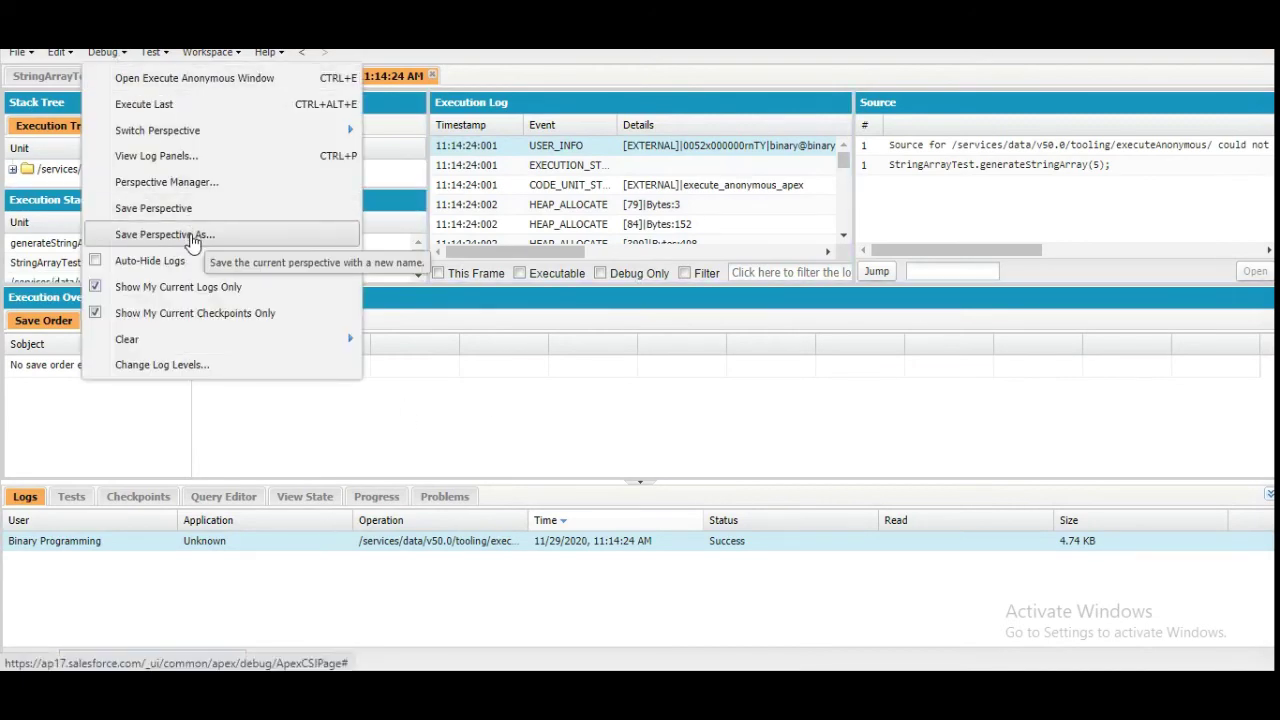
pyautogui.click(193, 238)
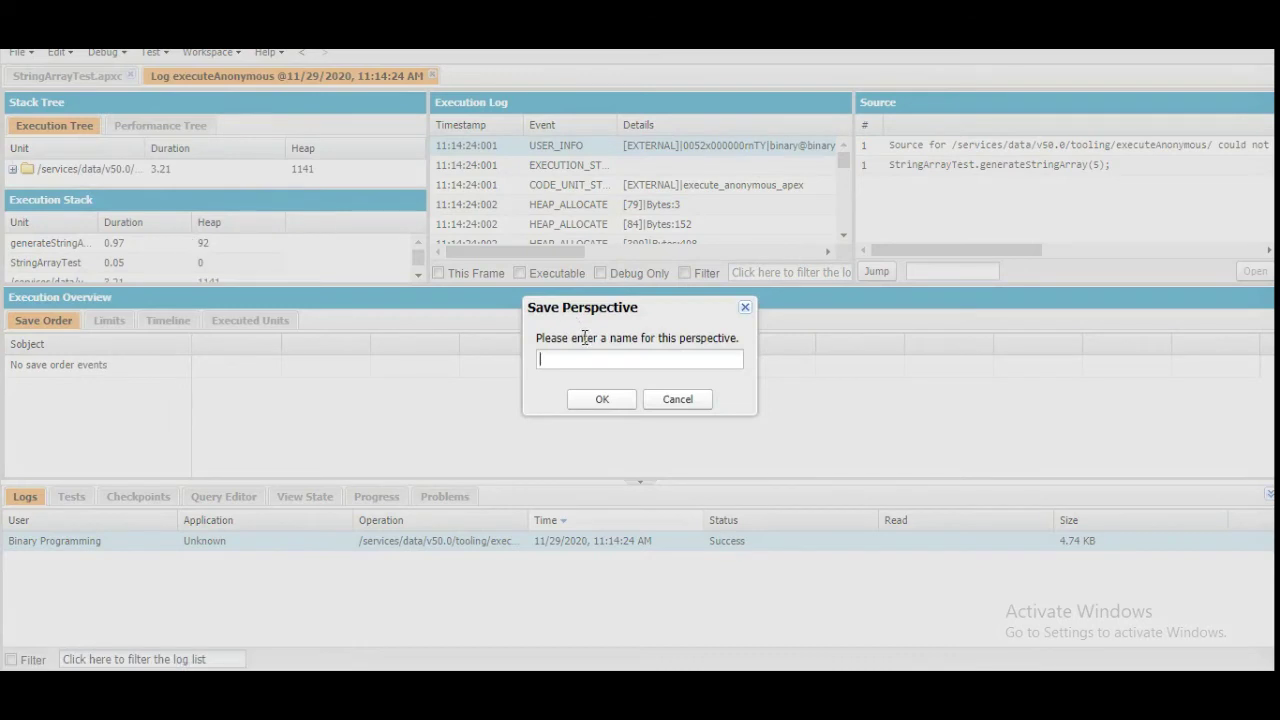
pyautogui.write('Execution Details')
pyautogui.click(590, 402)
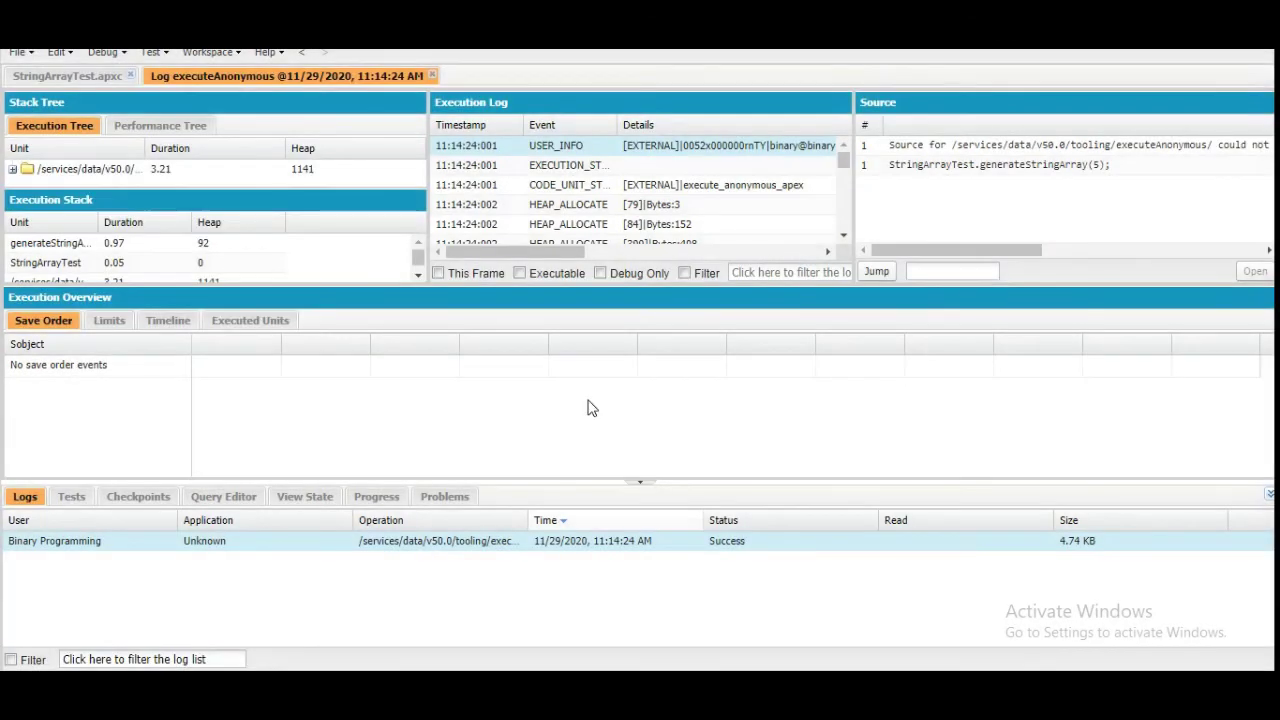
# Check the list of saved perspectives for Execution Details without changing the default.
pyautogui.click(104, 52)
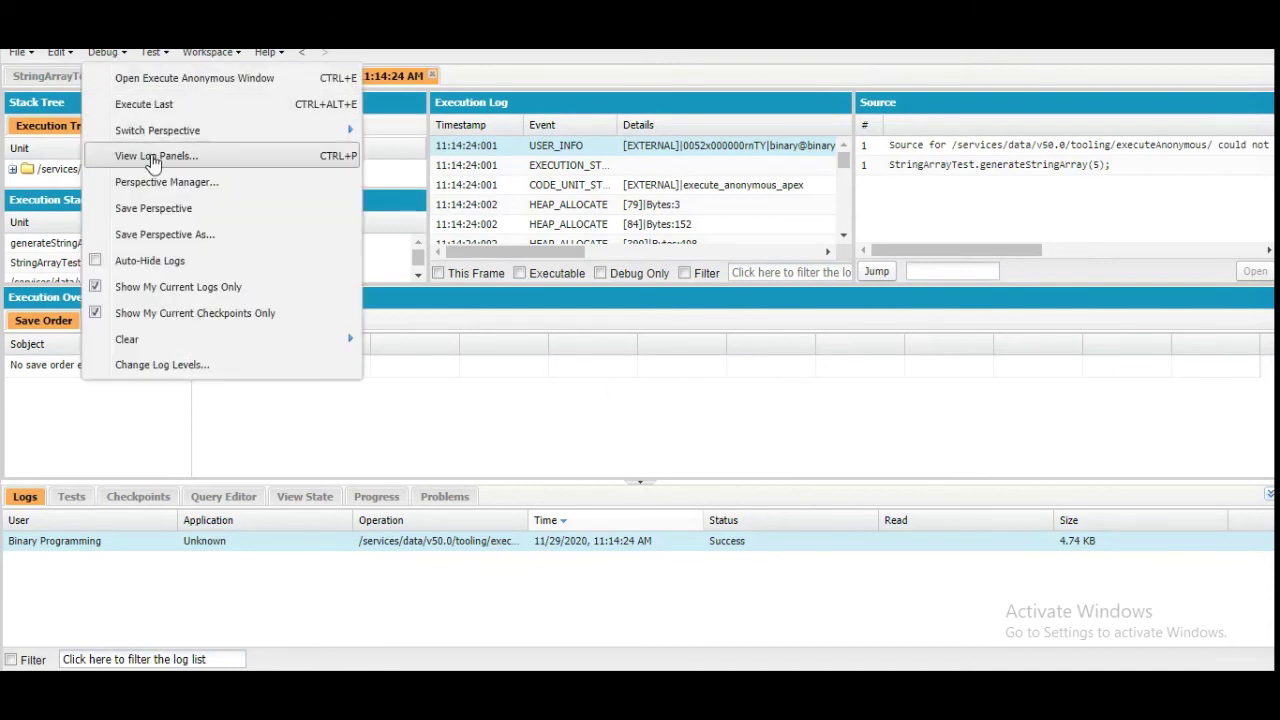
pyautogui.click(167, 186)
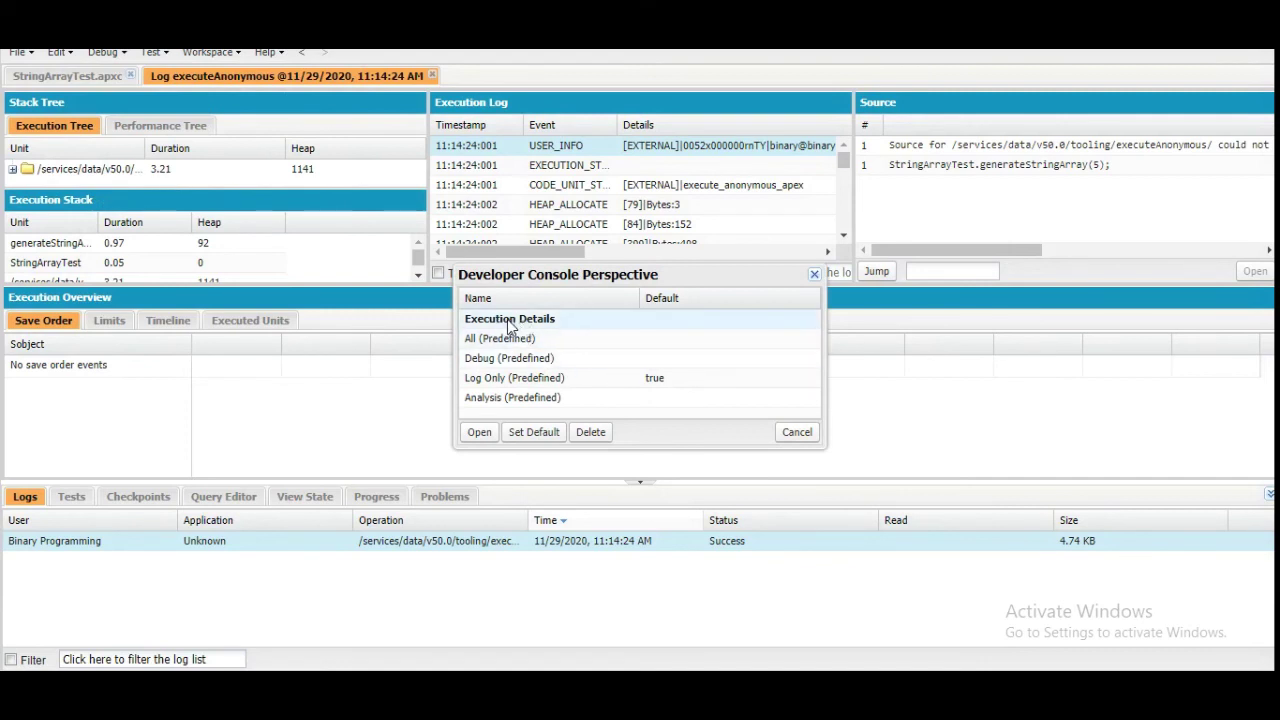
pyautogui.click(789, 433)
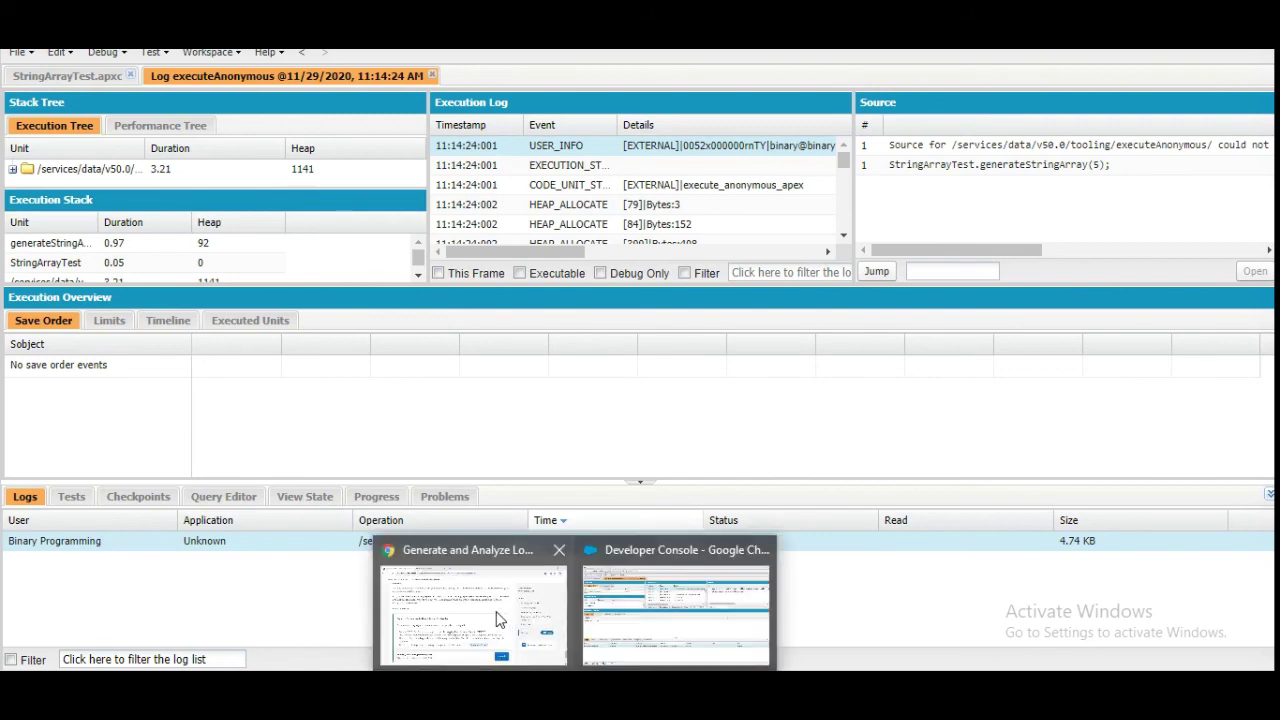
# Switch to the Trailhead challenge page and submit the Generate and Analyze Logs challenge for checking to earn 500 points.
pyautogui.click(500, 612)
pyautogui.scroll(-3, 510, 517)
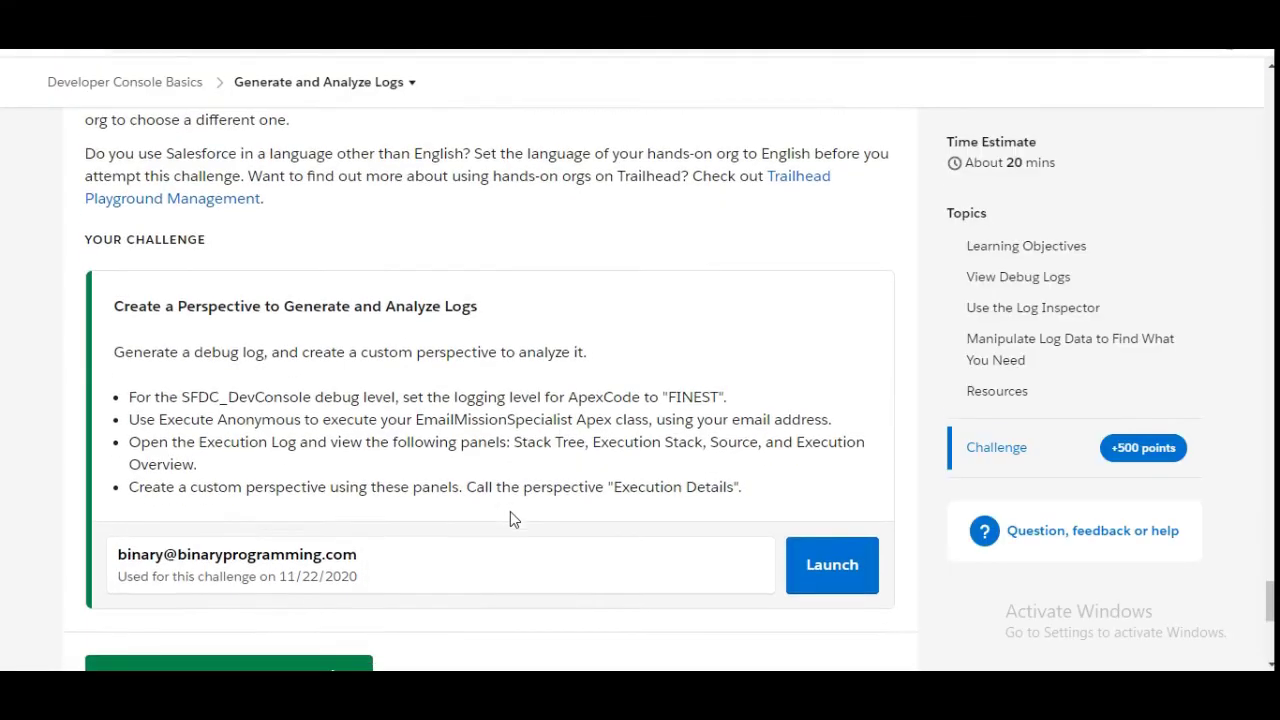
pyautogui.click(266, 572)
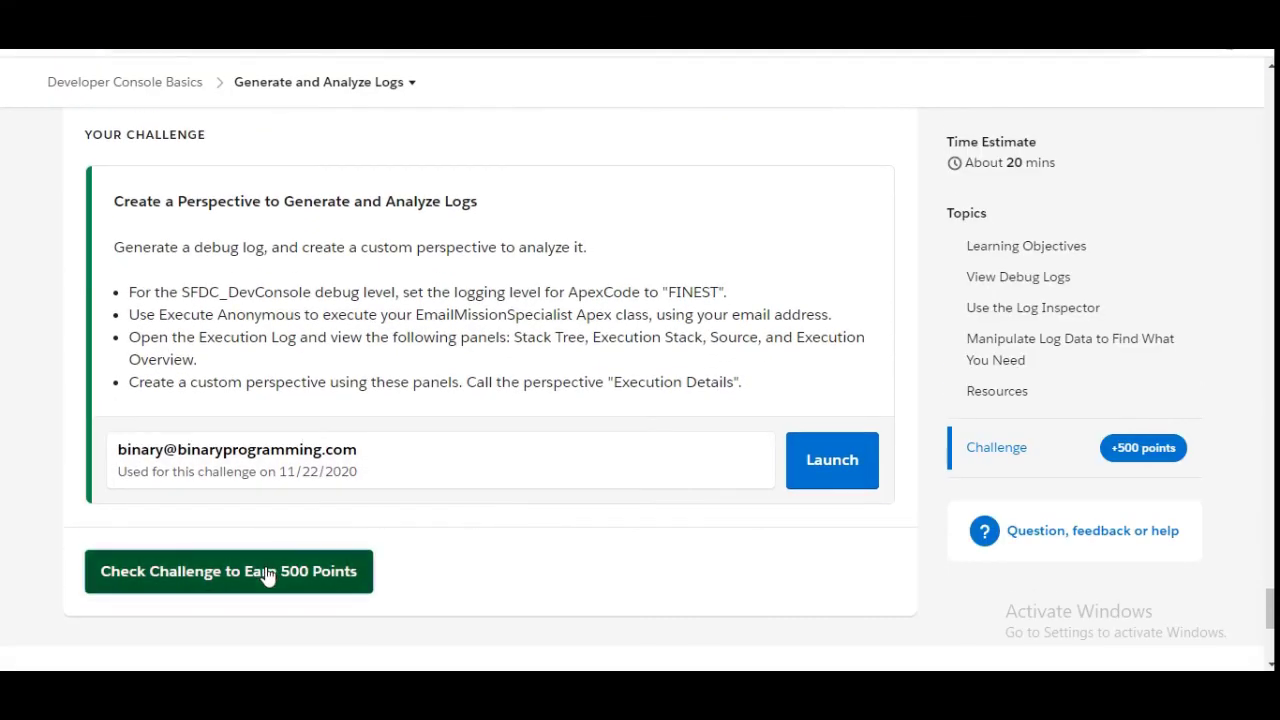